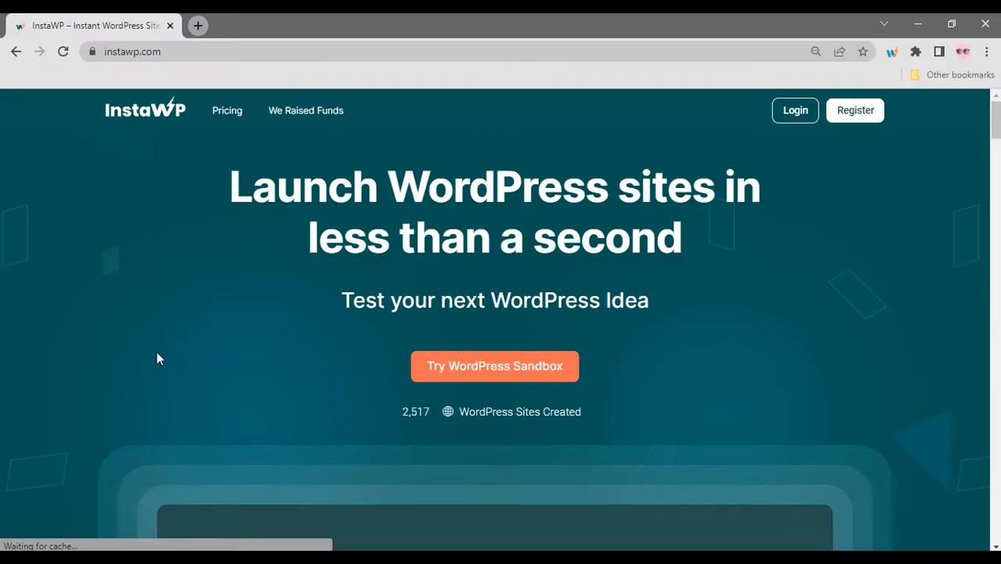
Start a new InstaWP sandbox site from scratch with WordPress version 6.0 and PHP version 8.0
{"action": "left_click", "coordinate": [424, 373]}
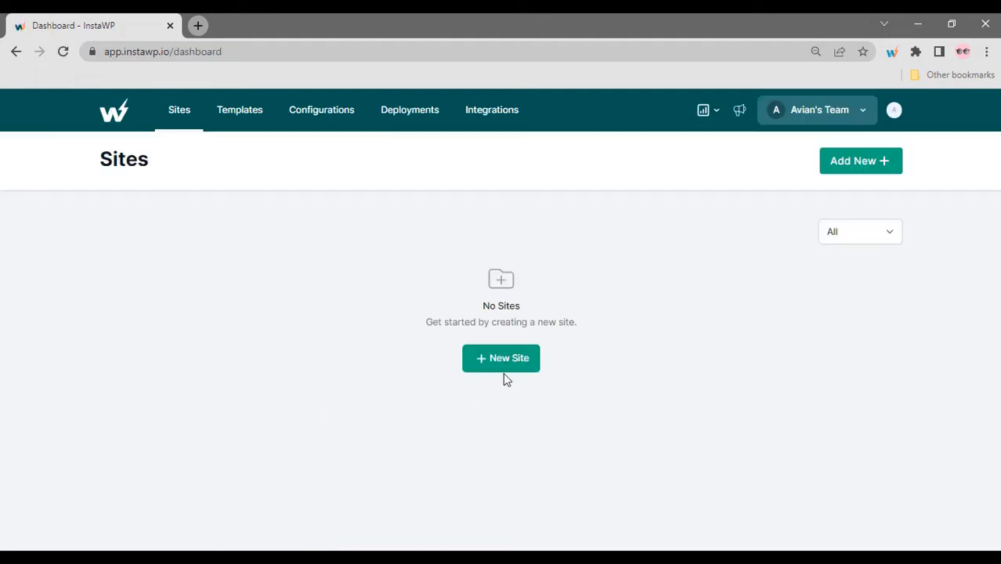
{"action": "left_click", "coordinate": [503, 372]}
{"action": "left_click", "coordinate": [480, 239]}
{"action": "left_click", "coordinate": [447, 350]}
{"action": "left_click", "coordinate": [451, 296]}
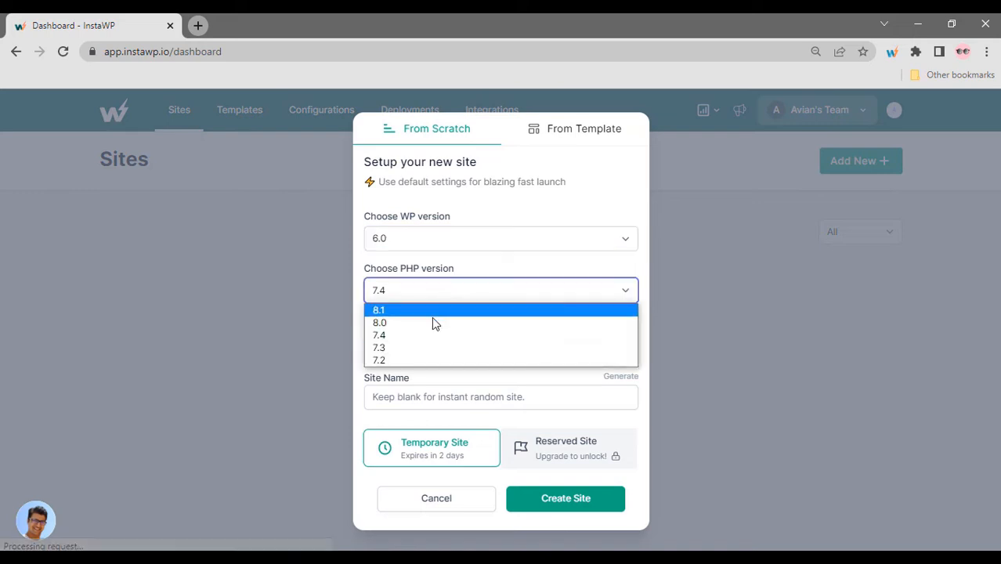
{"action": "left_click", "coordinate": [431, 322]}
Name the new site "Yoursitename" and create it
{"action": "left_click", "coordinate": [454, 396]}
{"action": "type", "text": "Yoursitename"}
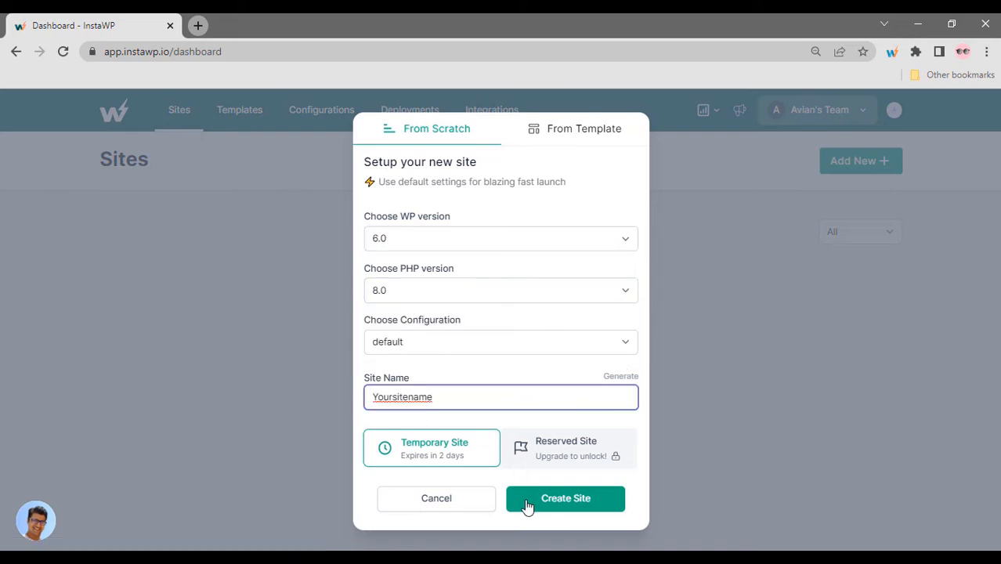
{"action": "left_click", "coordinate": [565, 498]}
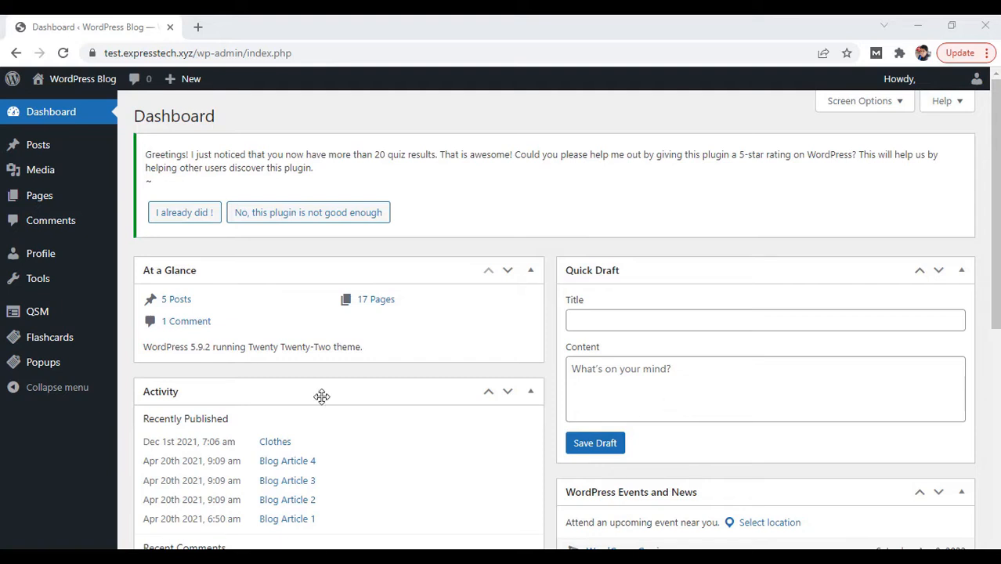
Start a new quiz from the QSM Quizzes/Surveys list in the WordPress dashboard, keeping the Default Theme
{"action": "mouse_move", "coordinate": [68, 315]}
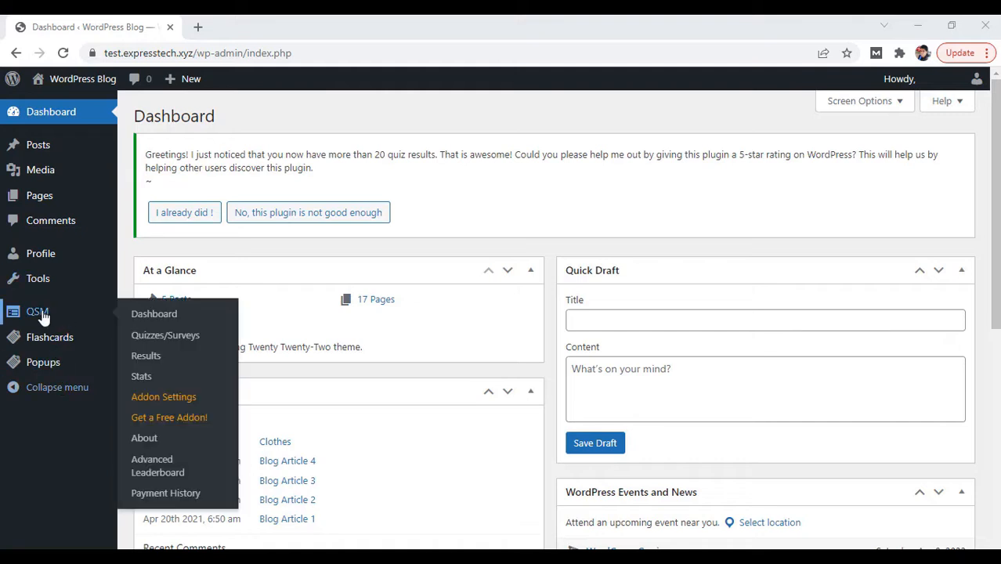
{"action": "left_click", "coordinate": [145, 339]}
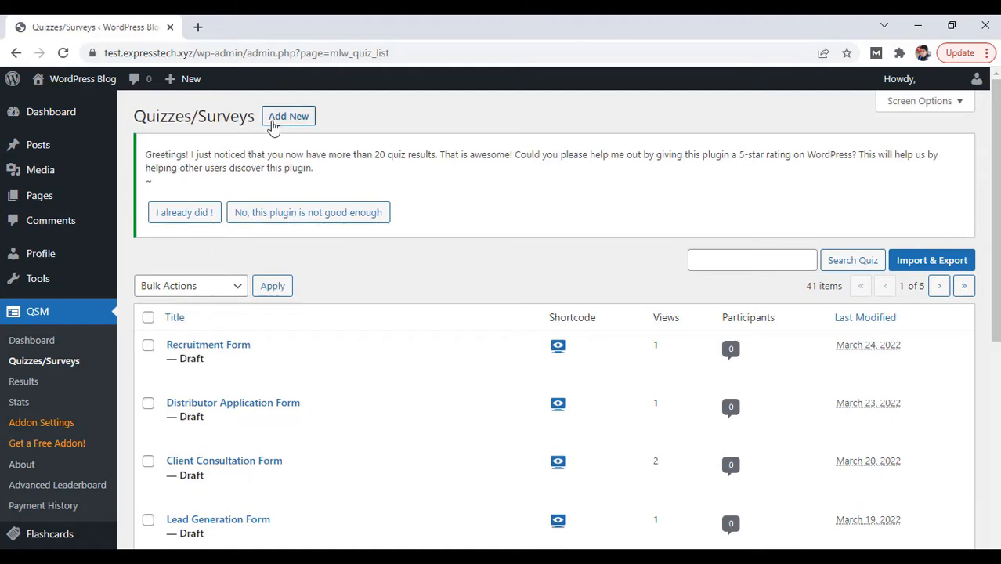
{"action": "left_click", "coordinate": [287, 117]}
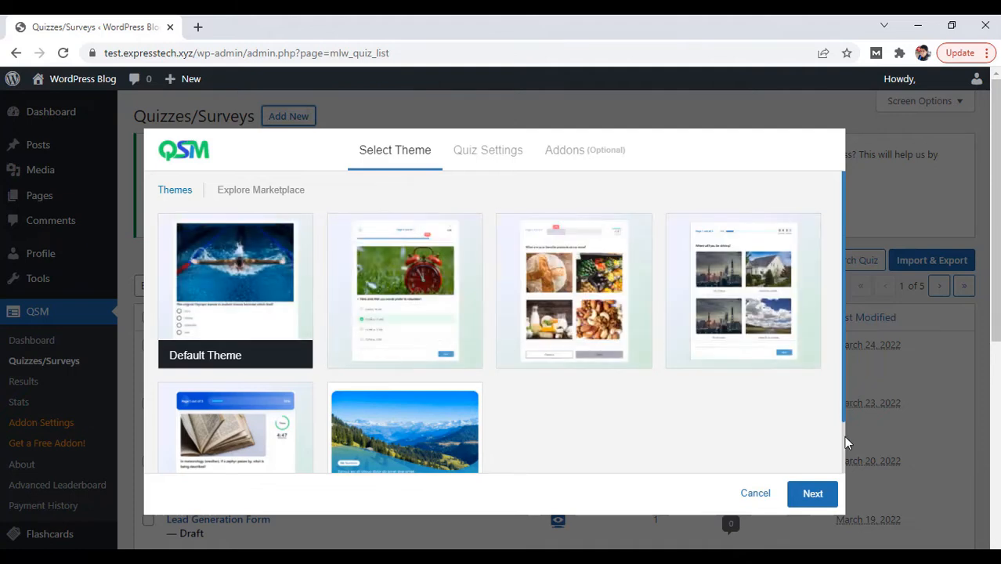
{"action": "scroll", "coordinate": [845, 447], "scroll_direction": "down", "scroll_amount": 2}
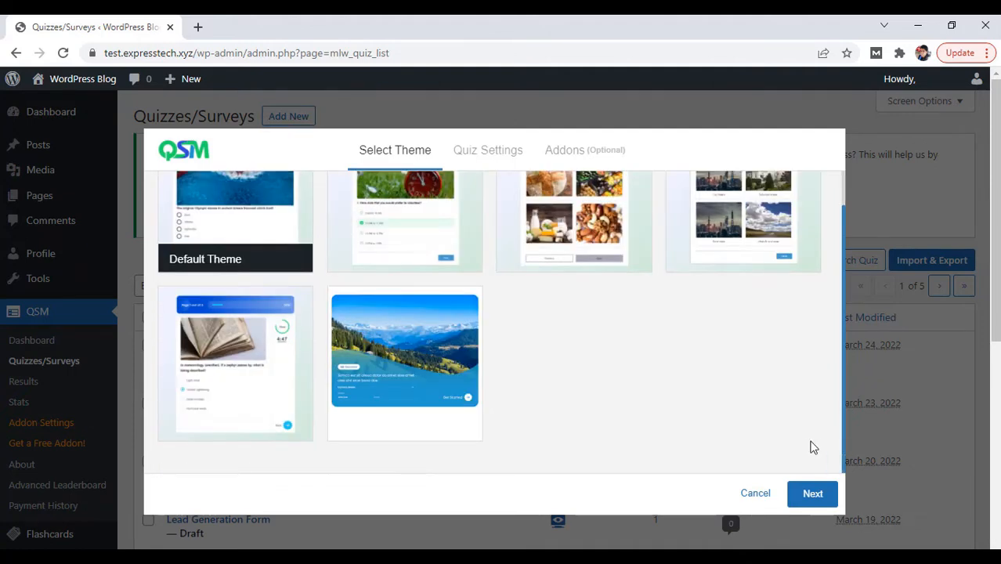
{"action": "left_click", "coordinate": [812, 494]}
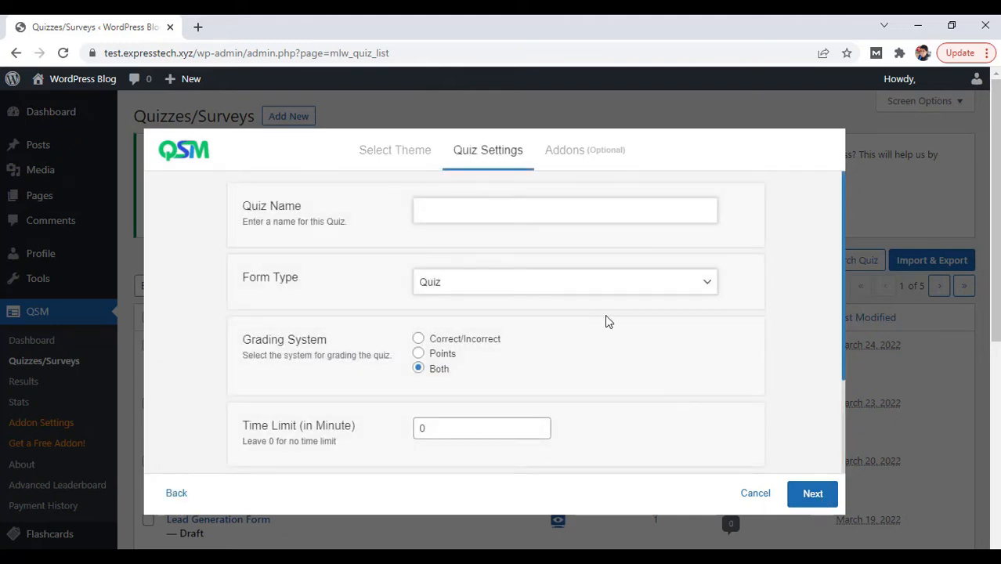
Name the quiz "Grant Application Form" and set its form type to Simple Form
{"action": "left_click", "coordinate": [498, 211]}
{"action": "type", "text": "g"}
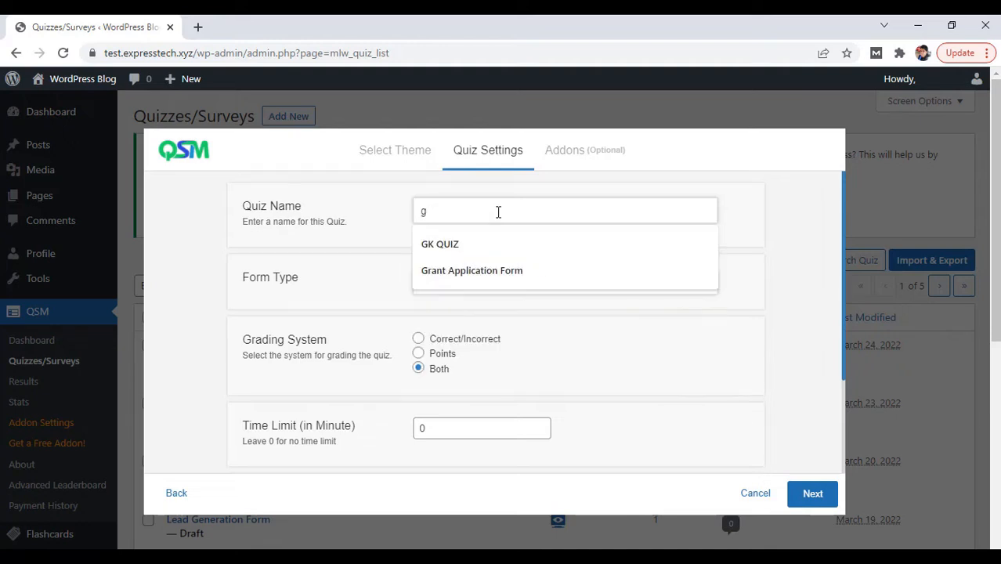
{"action": "left_click", "coordinate": [498, 272]}
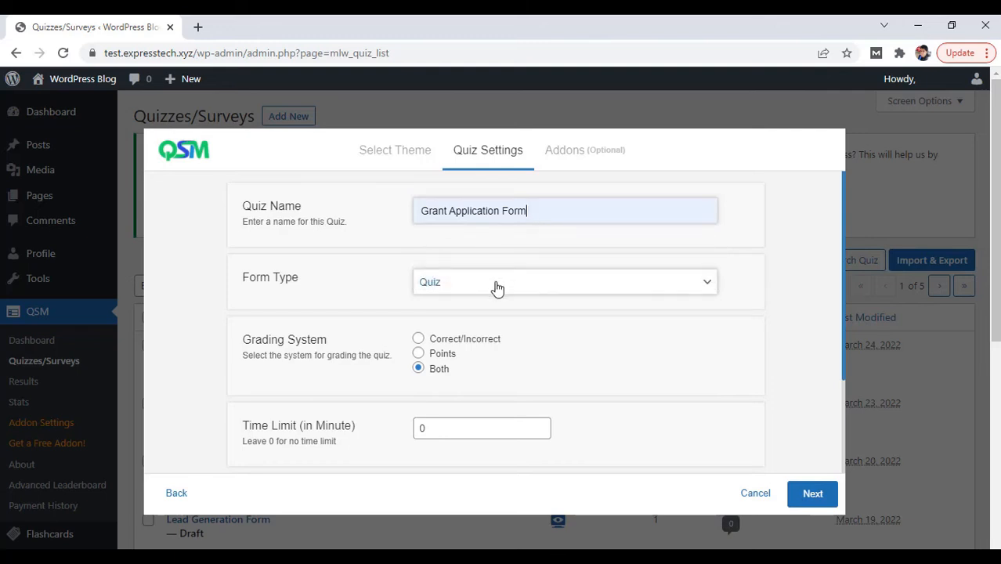
{"action": "left_click", "coordinate": [496, 288]}
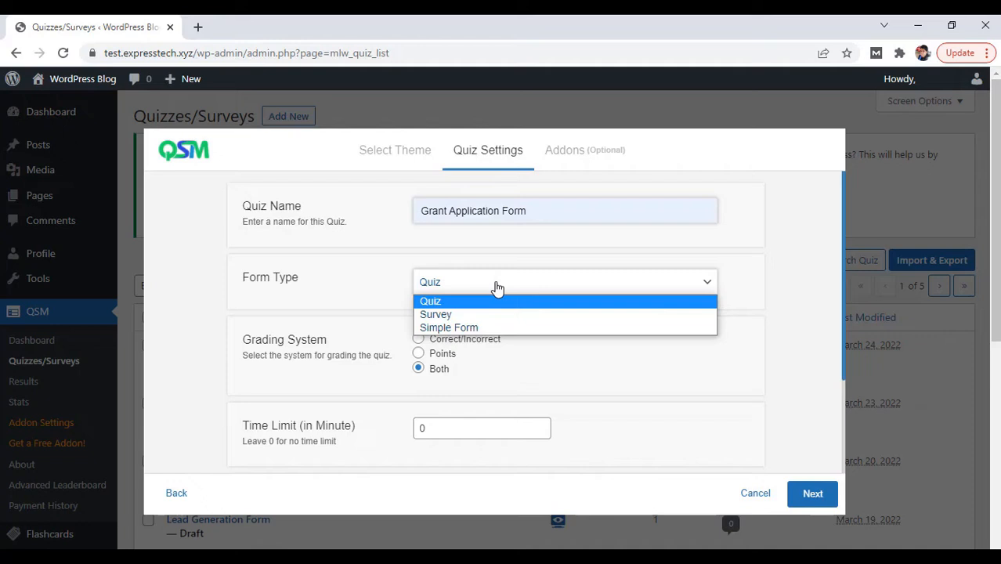
{"action": "left_click", "coordinate": [496, 329]}
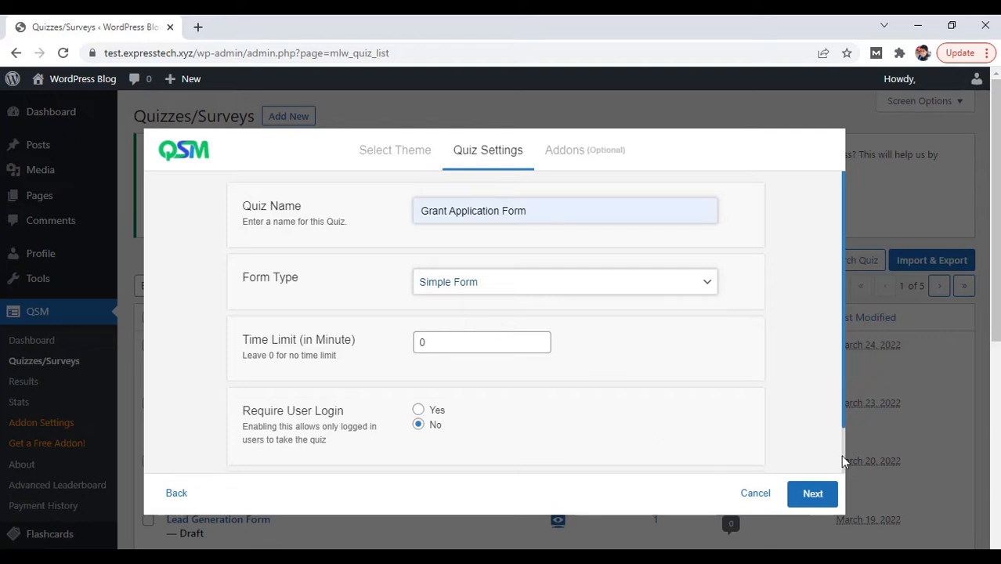
Accept the remaining default quiz settings and create the quiz without choosing any addons
{"action": "scroll", "coordinate": [841, 455], "scroll_direction": "down", "scroll_amount": 1}
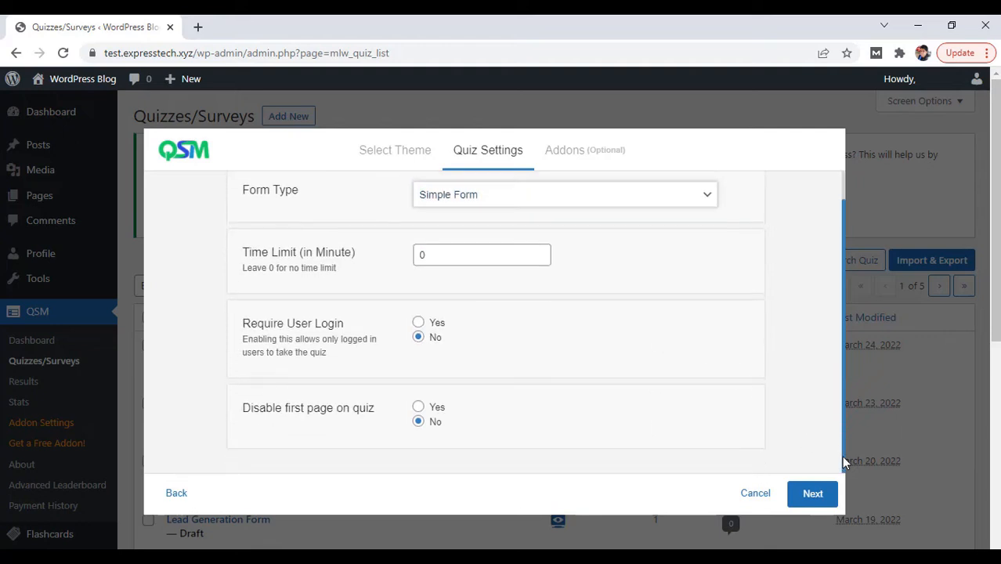
{"action": "left_click", "coordinate": [799, 505]}
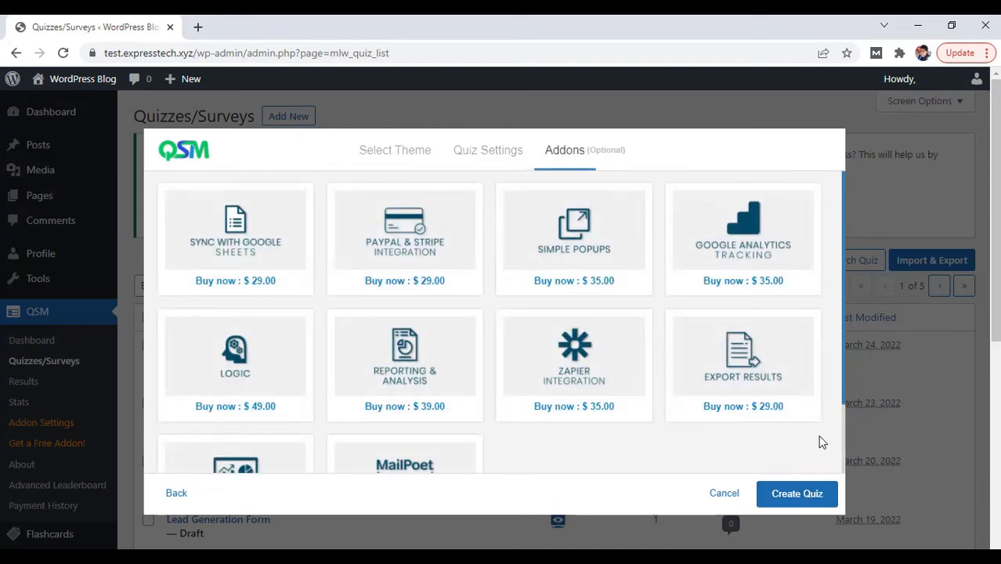
{"action": "scroll", "coordinate": [843, 449], "scroll_direction": "down", "scroll_amount": 2}
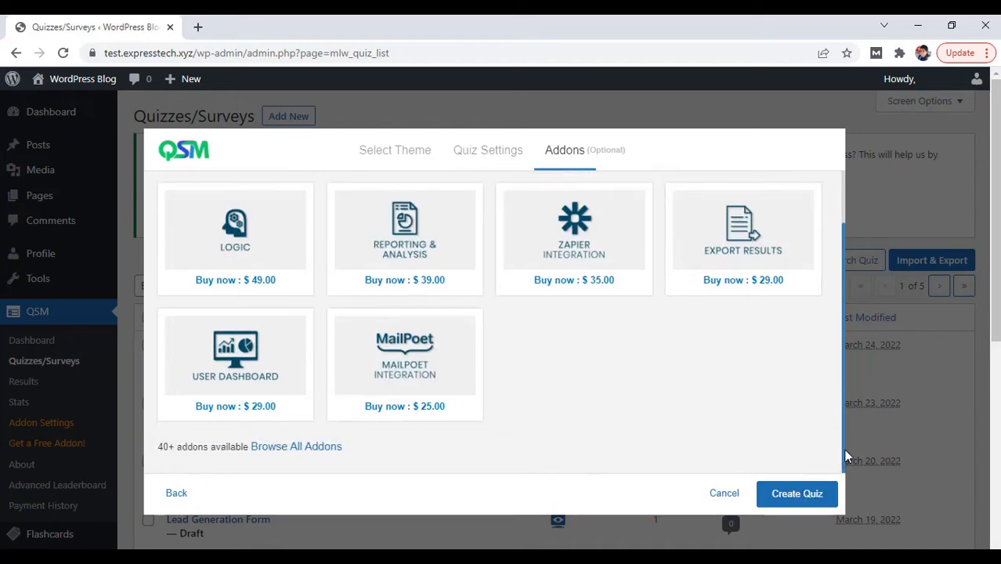
{"action": "left_click", "coordinate": [802, 501]}
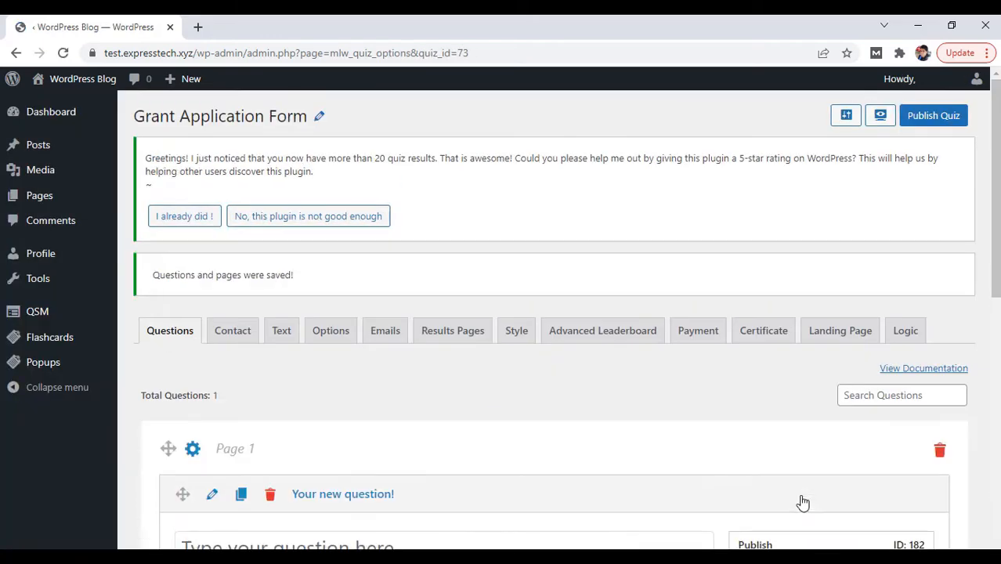
Title the first question on Page 1 "Project Name"
{"action": "scroll", "coordinate": [582, 395], "scroll_direction": "down", "scroll_amount": 1}
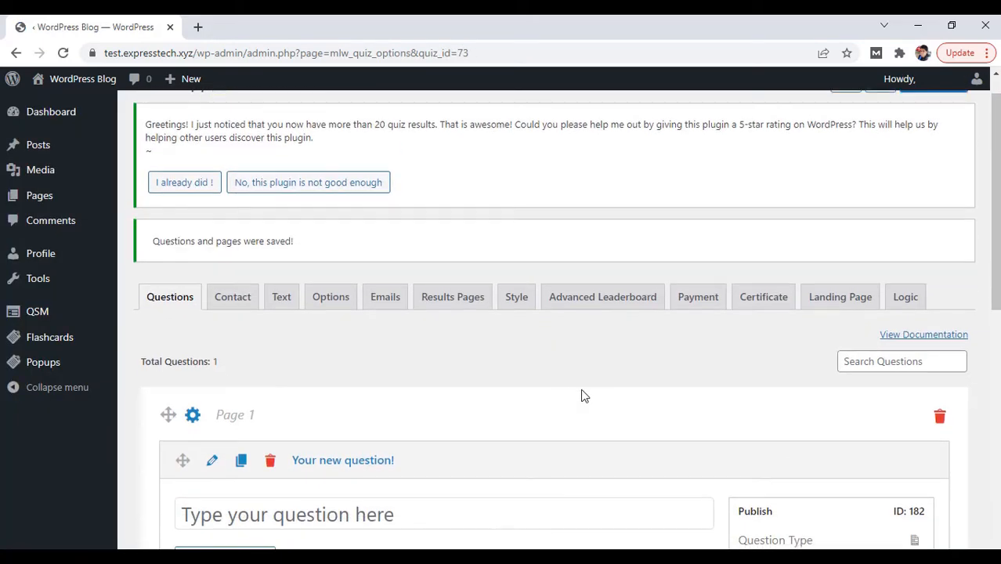
{"action": "scroll", "coordinate": [582, 396], "scroll_direction": "down", "scroll_amount": 3}
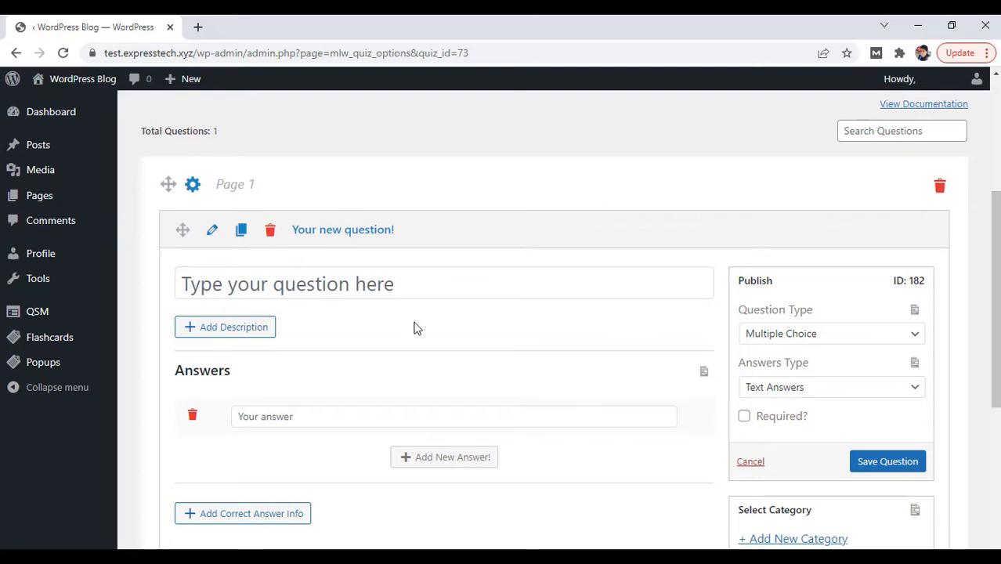
{"action": "left_click", "coordinate": [308, 280]}
{"action": "type", "text": "p"}
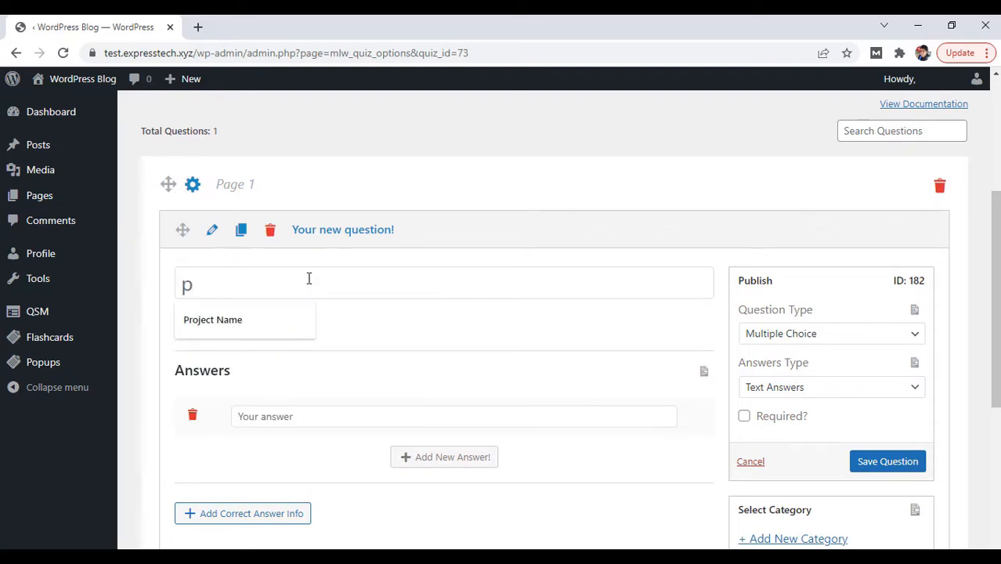
{"action": "left_click", "coordinate": [270, 318]}
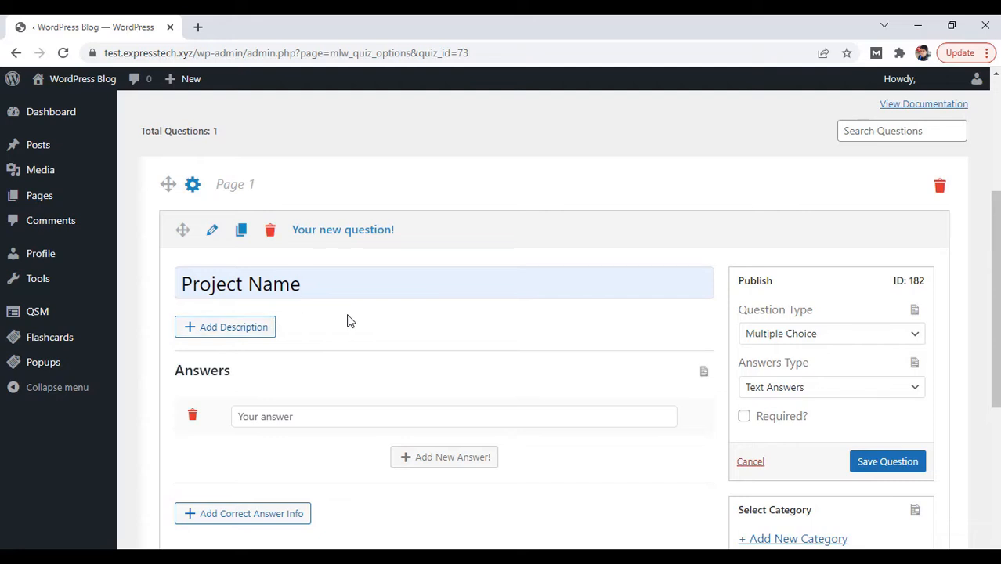
Make the Project Name question a required Short Answer and save it
{"action": "left_click", "coordinate": [753, 346]}
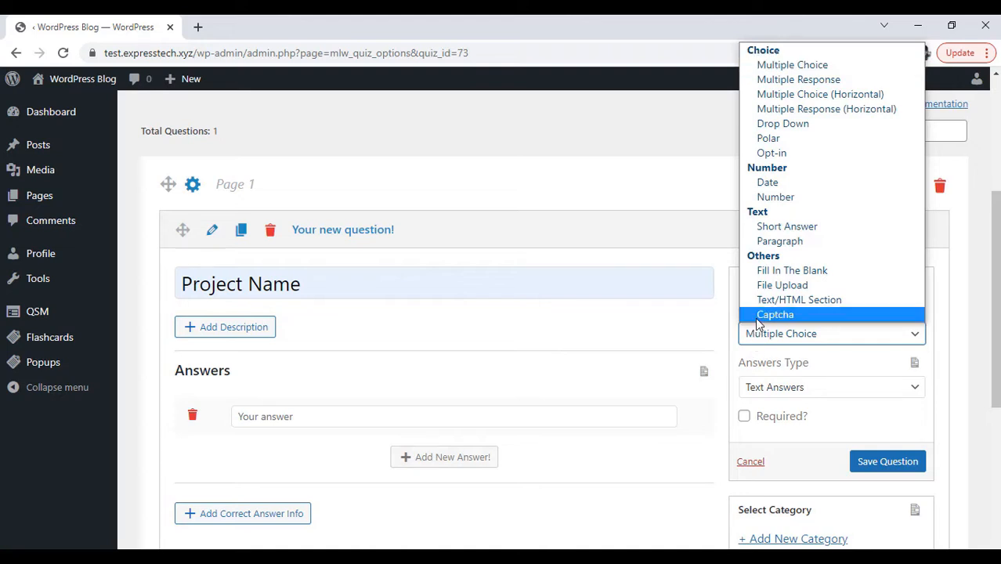
{"action": "left_click", "coordinate": [749, 228]}
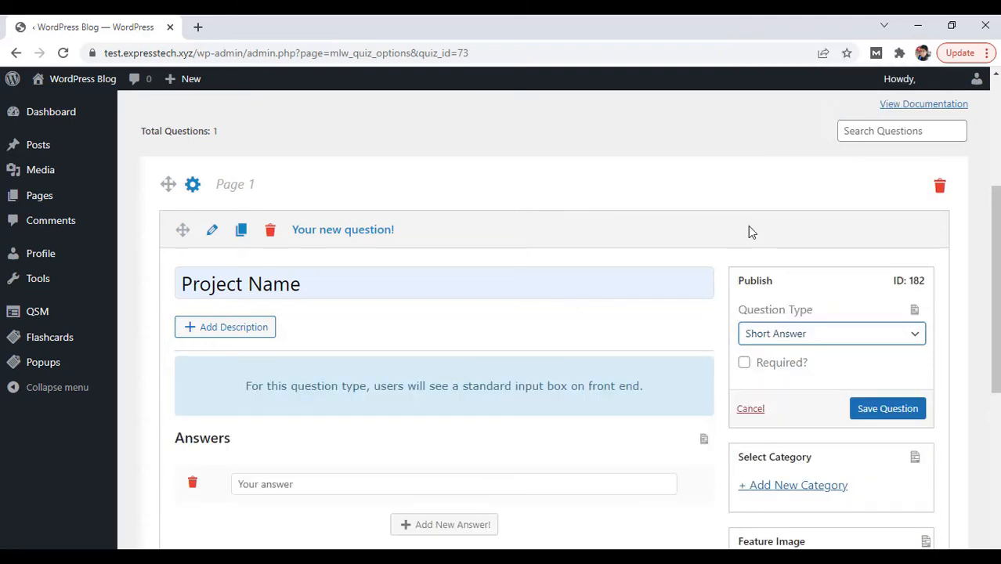
{"action": "left_click", "coordinate": [763, 367]}
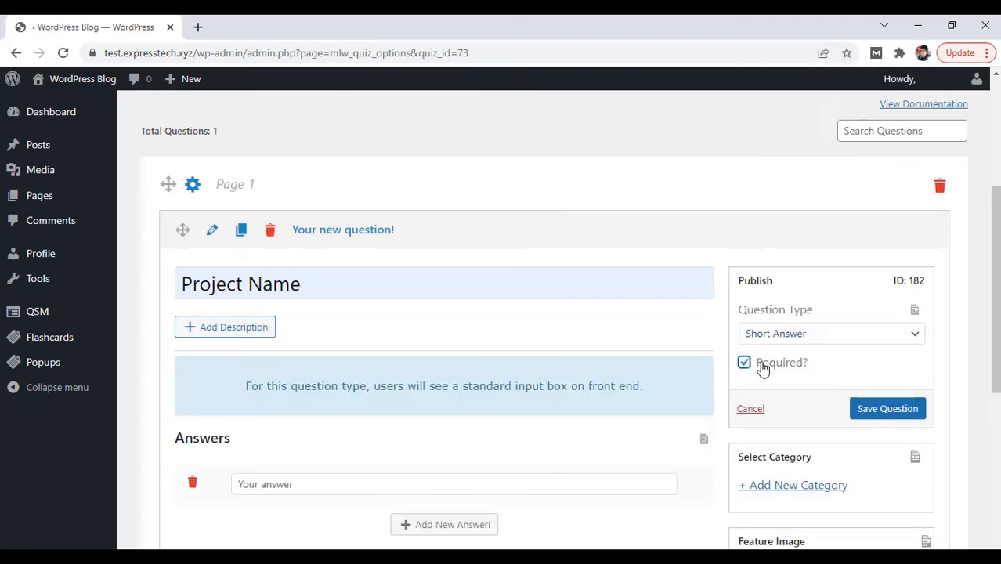
{"action": "left_click", "coordinate": [858, 413]}
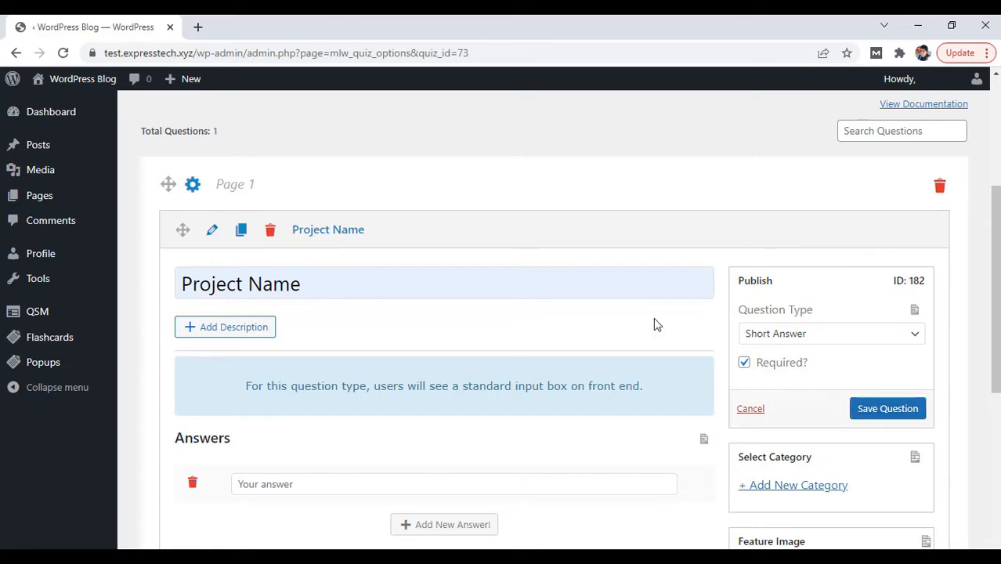
Add a second question to Page 1 and title it "Total Project Budget"
{"action": "scroll", "coordinate": [656, 324], "scroll_direction": "down", "scroll_amount": 3}
{"action": "scroll", "coordinate": [656, 324], "scroll_direction": "down", "scroll_amount": 3}
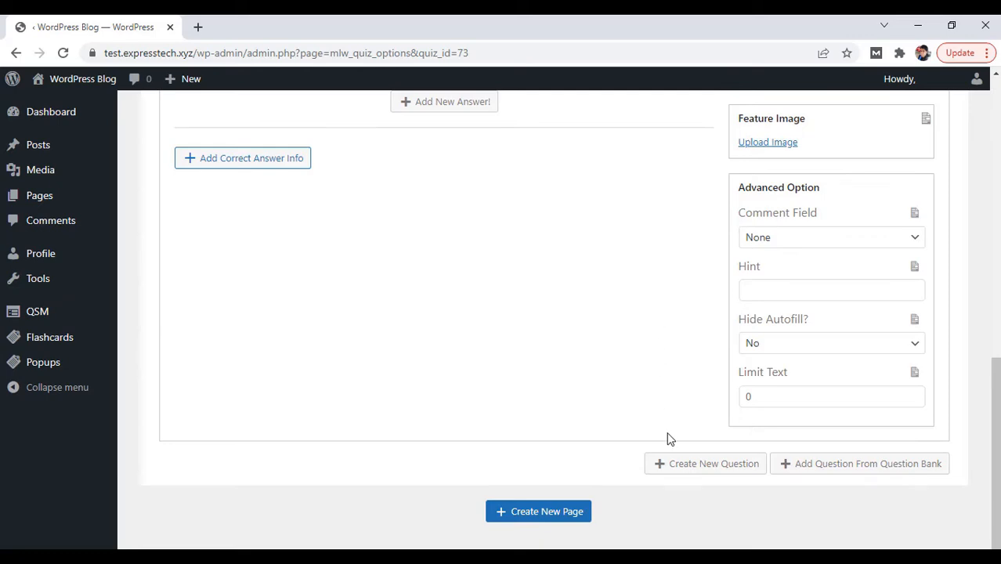
{"action": "left_click", "coordinate": [667, 468]}
{"action": "left_click", "coordinate": [357, 298]}
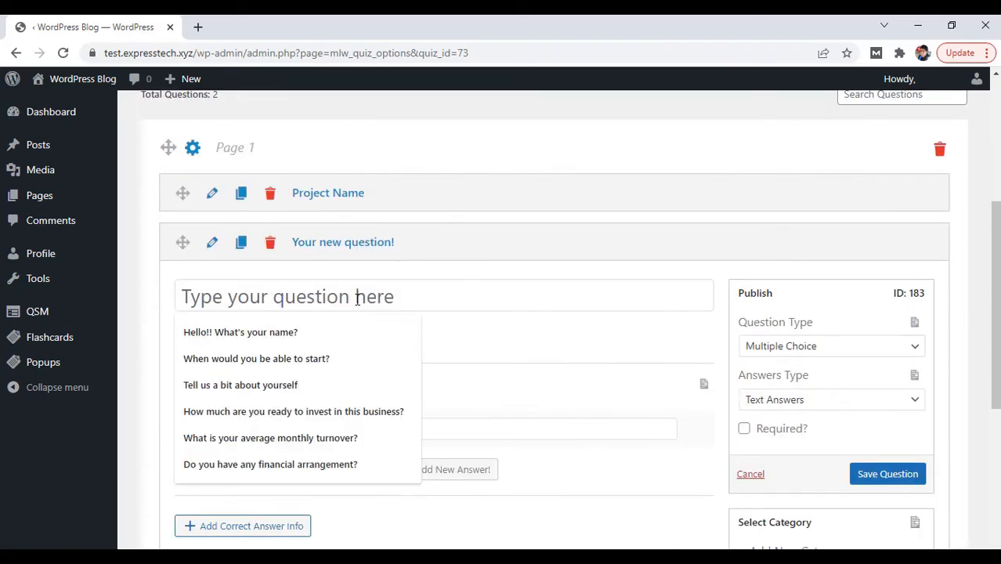
{"action": "type", "text": "Total Project Budget"}
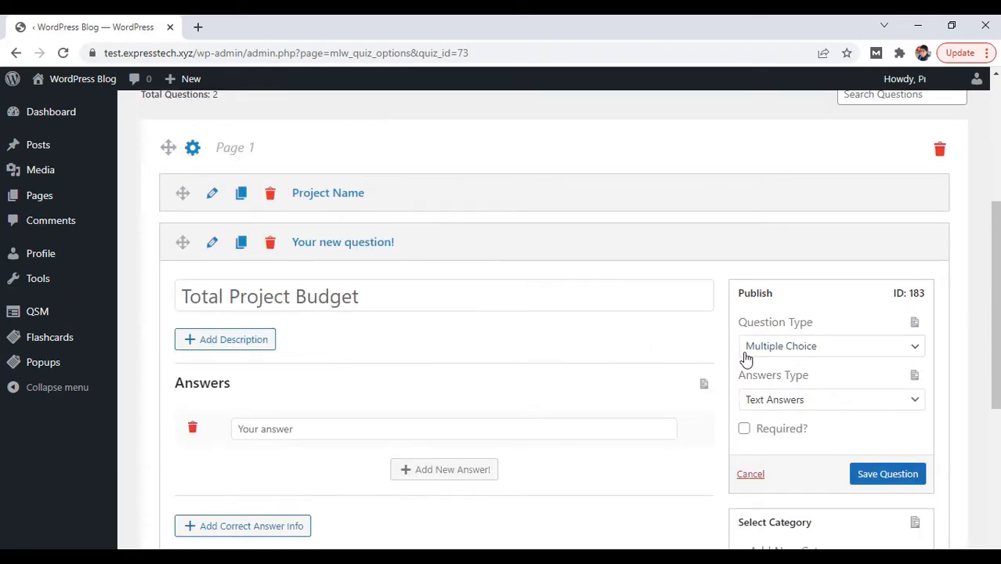
Make the Total Project Budget question a required Number question and save it
{"action": "left_click", "coordinate": [746, 350]}
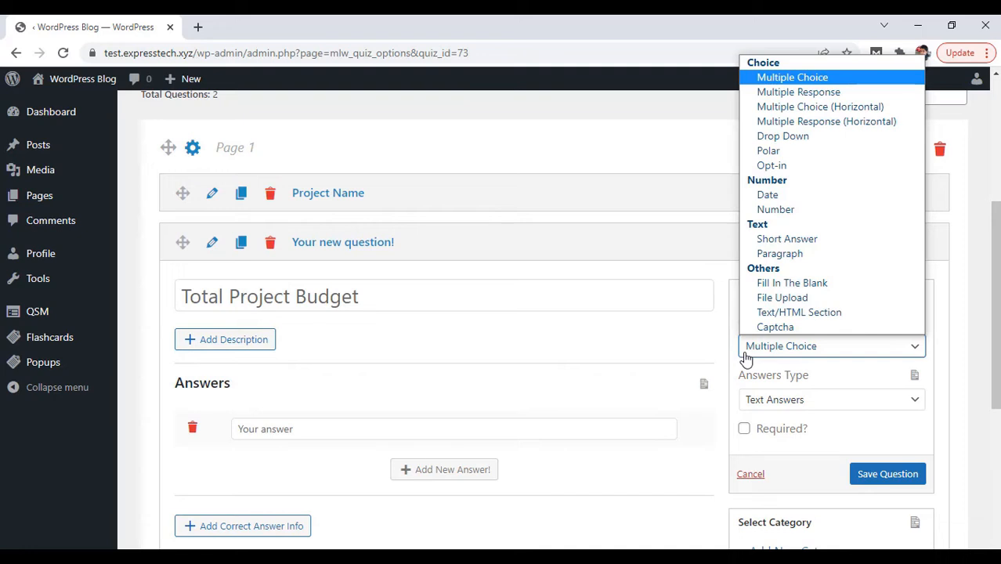
{"action": "left_click", "coordinate": [774, 209]}
{"action": "left_click", "coordinate": [779, 376]}
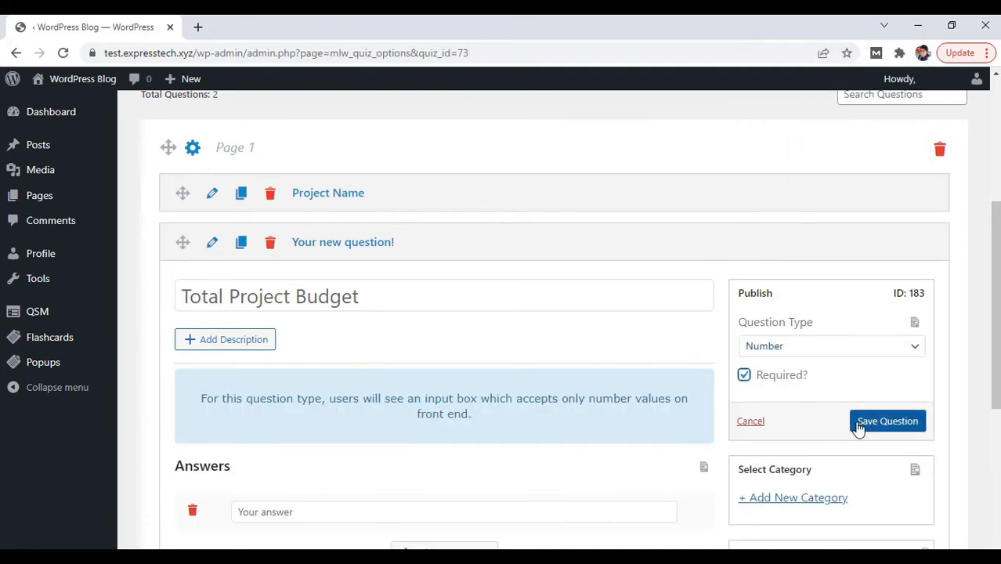
{"action": "left_click", "coordinate": [858, 423]}
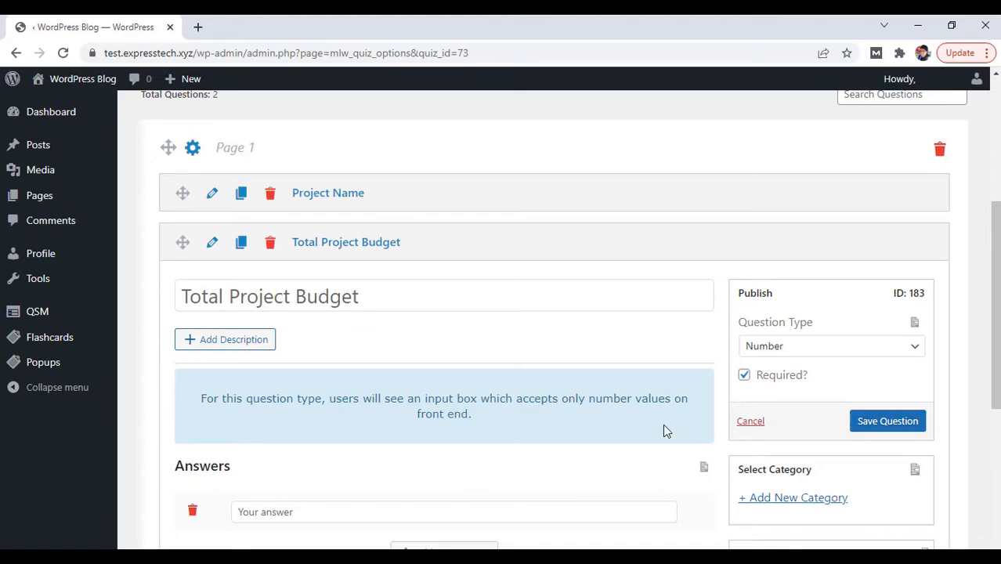
Add a third question to Page 1 and title it "Requested amount"
{"action": "scroll", "coordinate": [664, 429], "scroll_direction": "down", "scroll_amount": 3}
{"action": "scroll", "coordinate": [663, 424], "scroll_direction": "down", "scroll_amount": 2}
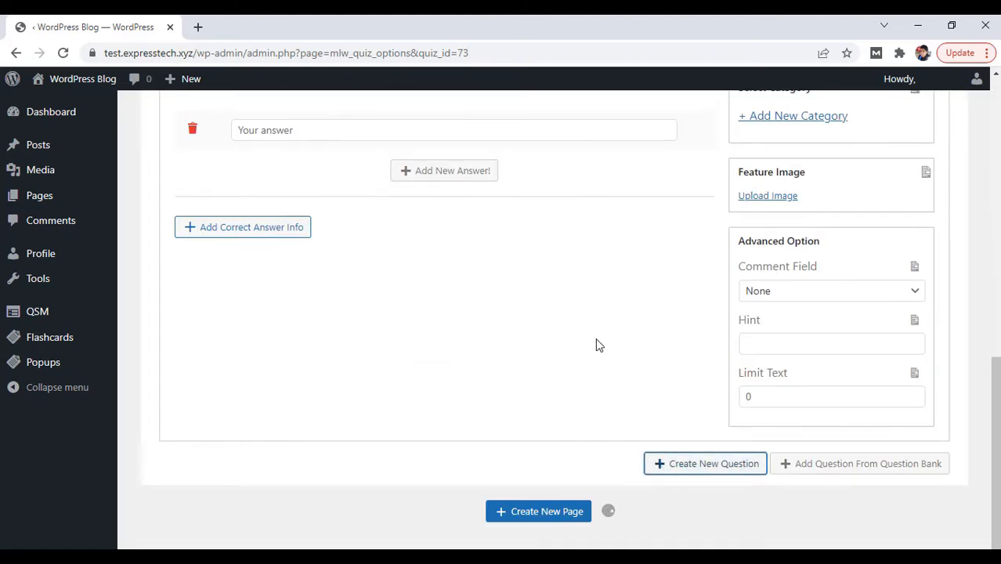
{"action": "scroll", "coordinate": [599, 344], "scroll_direction": "down", "scroll_amount": 1}
{"action": "scroll", "coordinate": [599, 344], "scroll_direction": "up", "scroll_amount": 4}
{"action": "left_click", "coordinate": [415, 267]}
{"action": "type", "text": "R"}
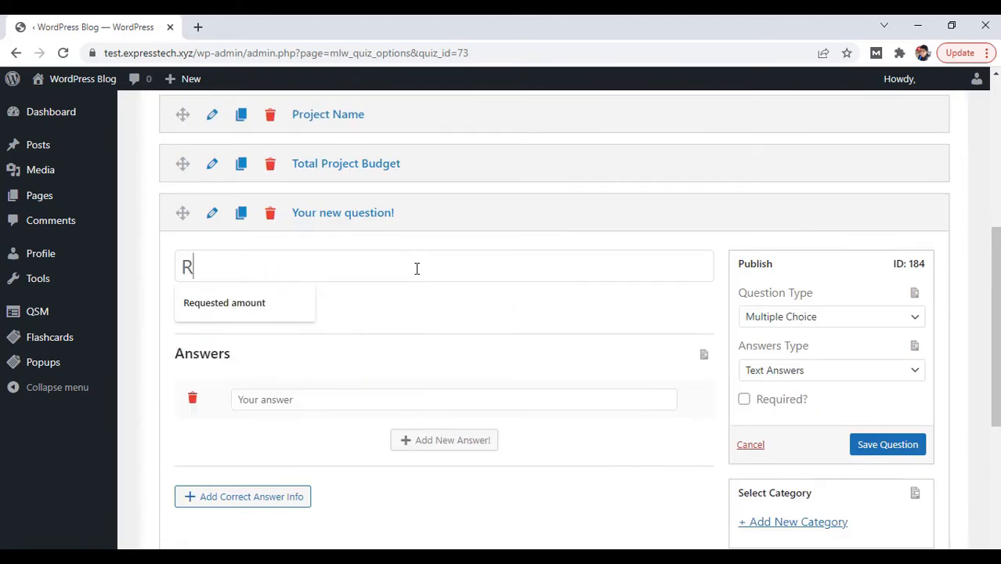
{"action": "left_click", "coordinate": [304, 298]}
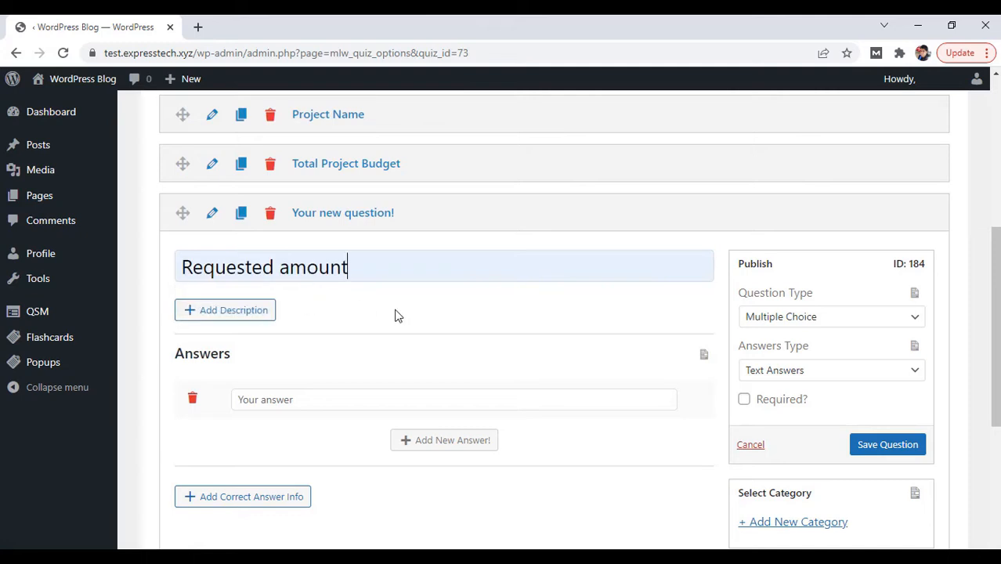
Make the Requested amount question a Number question and save it
{"action": "left_click", "coordinate": [752, 328]}
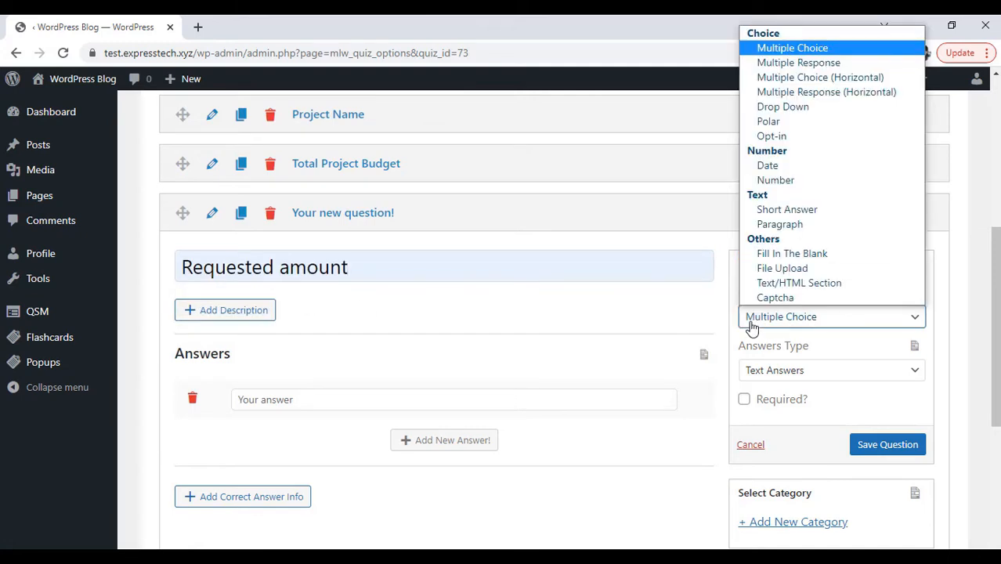
{"action": "left_click", "coordinate": [759, 182]}
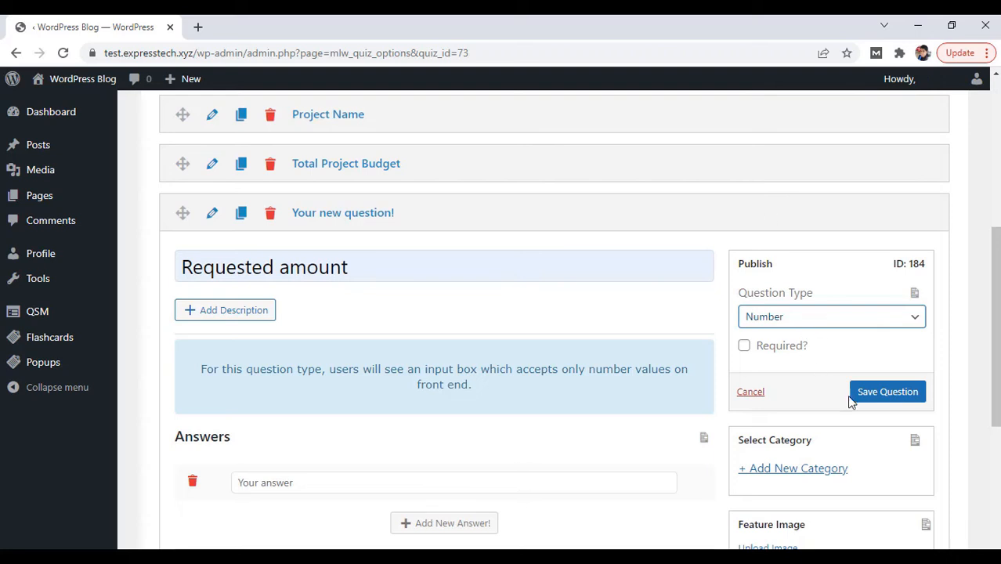
{"action": "left_click", "coordinate": [873, 401]}
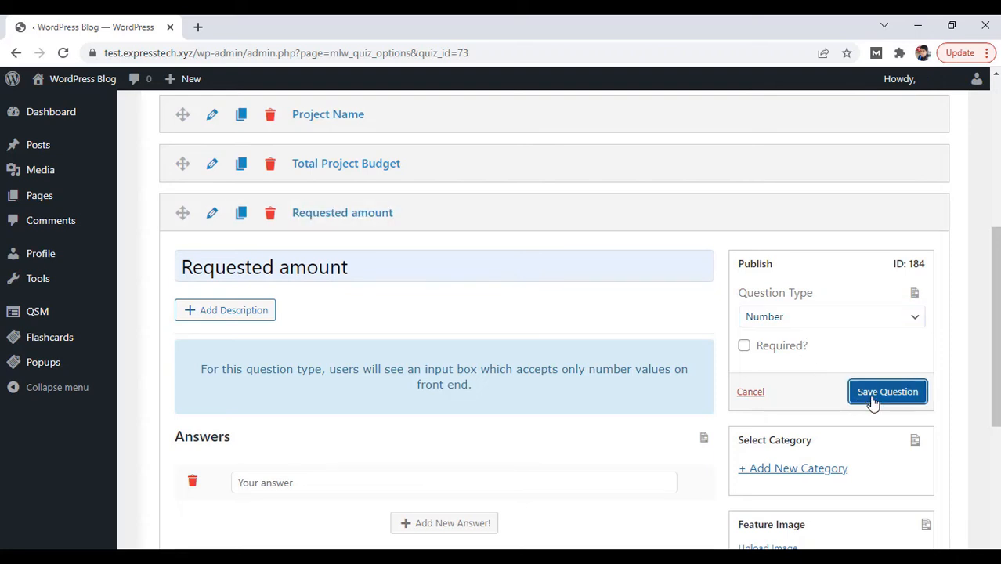
Add a fourth question to Page 1 and title it "Grant Period from"
{"action": "scroll", "coordinate": [682, 325], "scroll_direction": "down", "scroll_amount": 5}
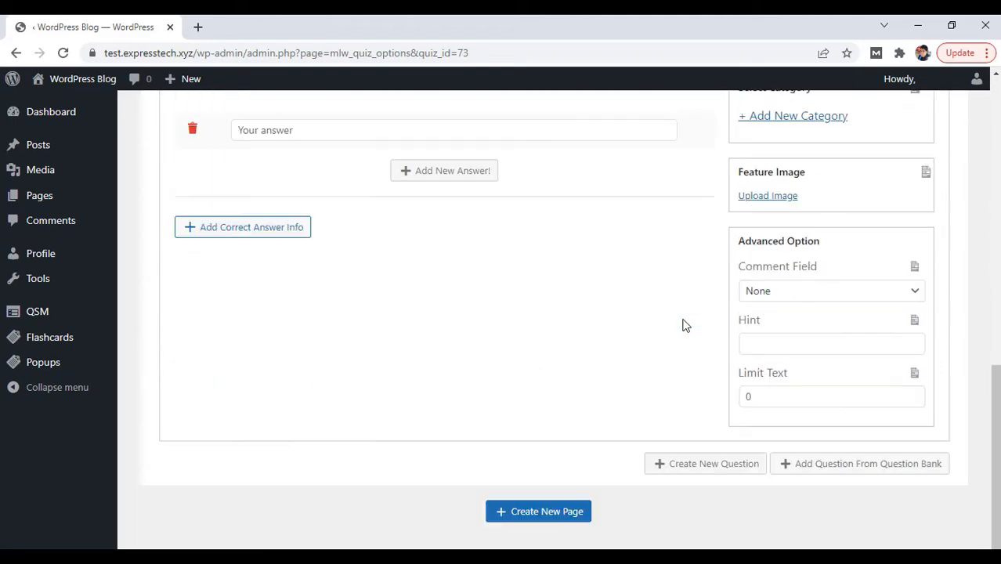
{"action": "left_click", "coordinate": [694, 474]}
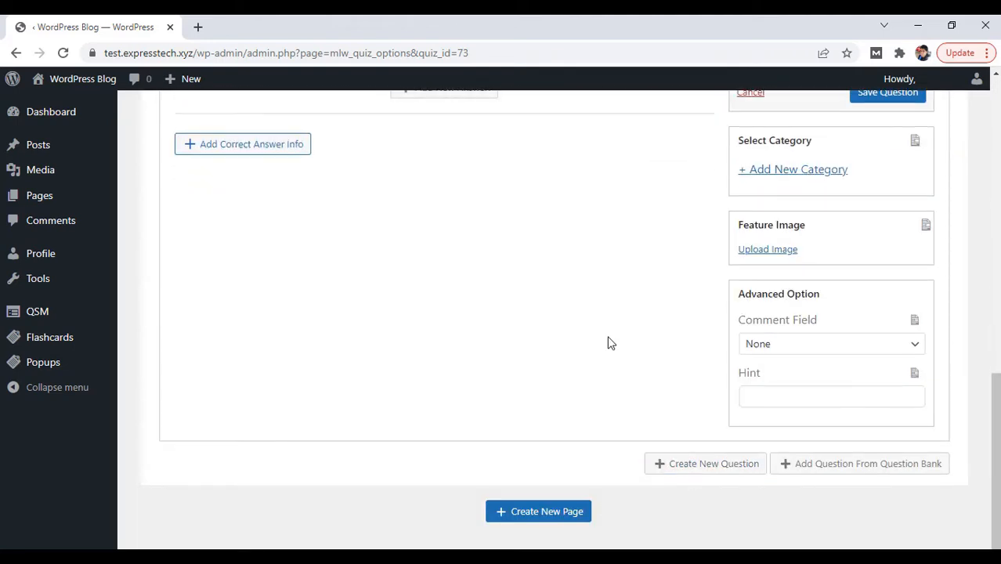
{"action": "left_click", "coordinate": [338, 357]}
{"action": "type", "text": "gra"}
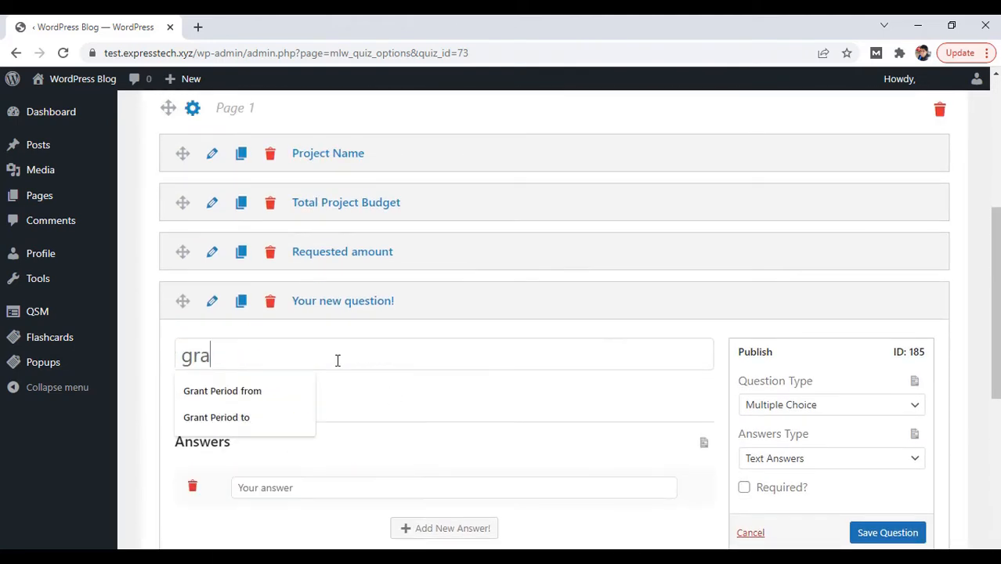
{"action": "left_click", "coordinate": [286, 392]}
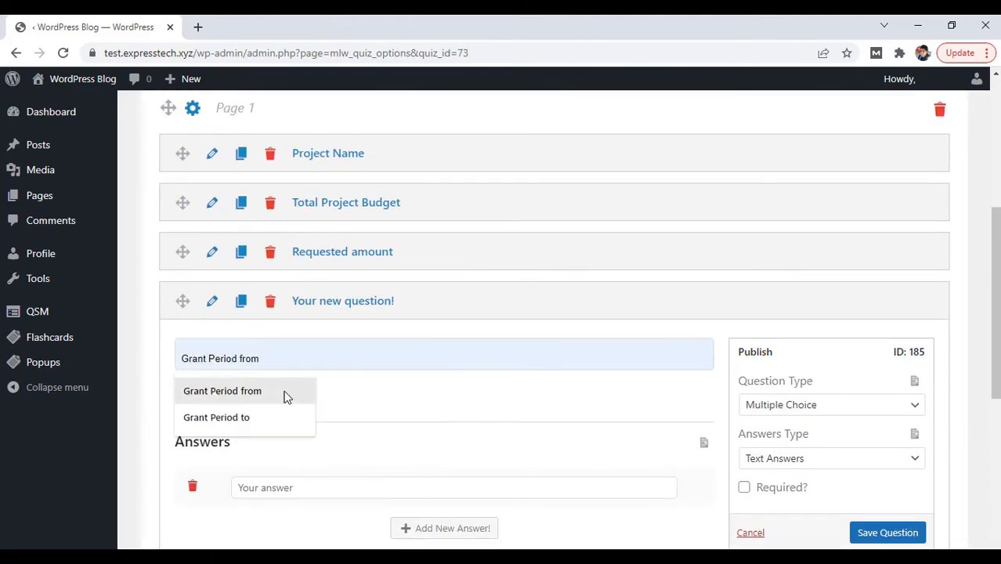
Set the Grant Period from question's type to Date and save it
{"action": "left_click", "coordinate": [747, 409]}
{"action": "left_click", "coordinate": [758, 254]}
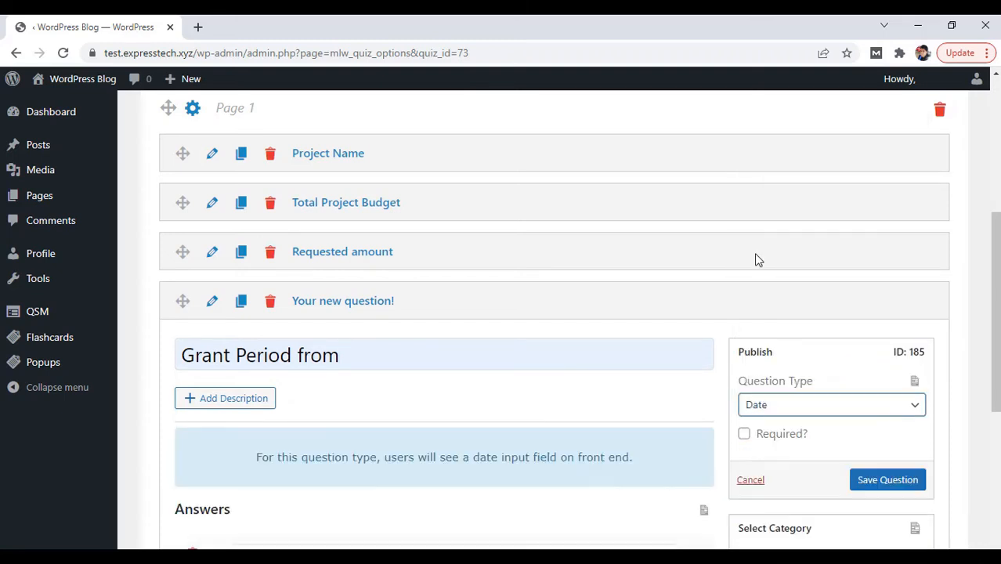
{"action": "left_click", "coordinate": [865, 479]}
Add a fifth question to Page 1 and title it "Grant Period to"
{"action": "scroll", "coordinate": [648, 387], "scroll_direction": "down", "scroll_amount": 5}
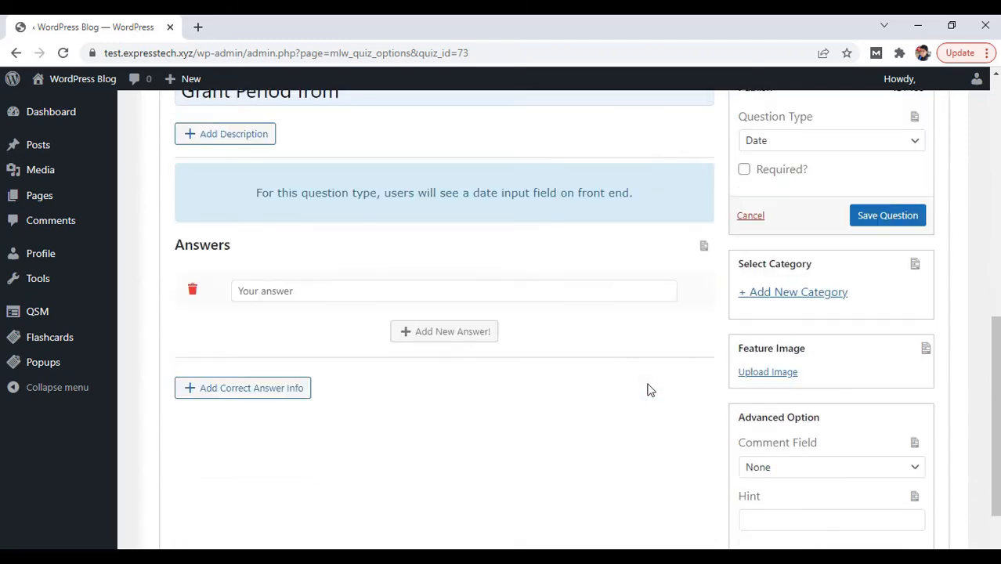
{"action": "left_click", "coordinate": [687, 476]}
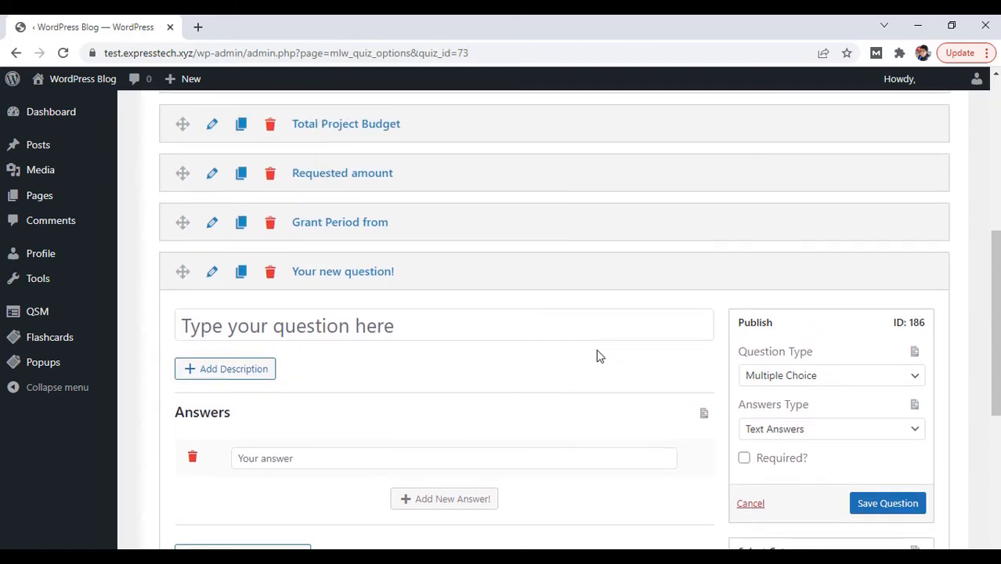
{"action": "left_click", "coordinate": [451, 324]}
{"action": "type", "text": "gra"}
{"action": "left_click", "coordinate": [278, 398]}
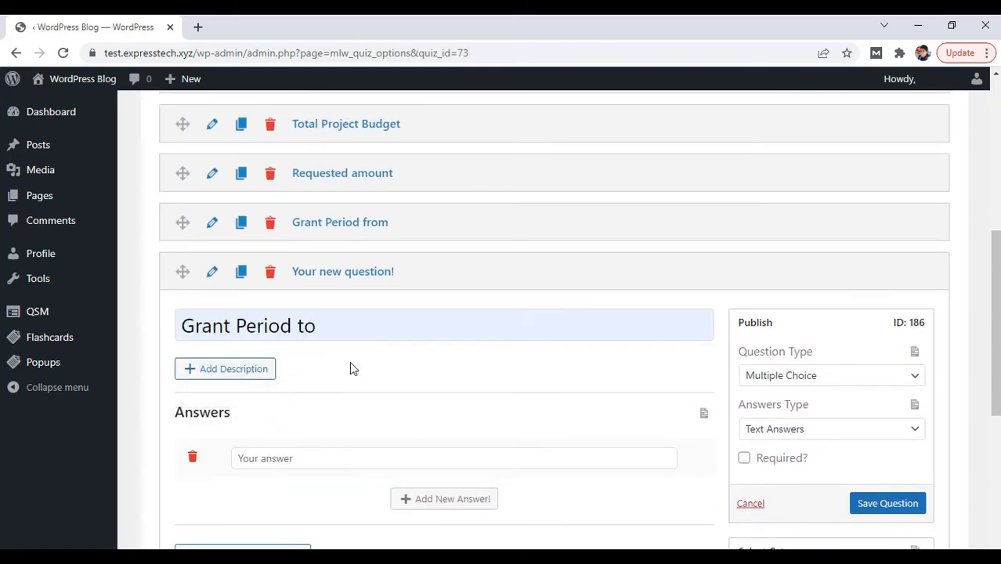
Set the Grant Period to question's type to Date and save it
{"action": "left_click", "coordinate": [745, 383]}
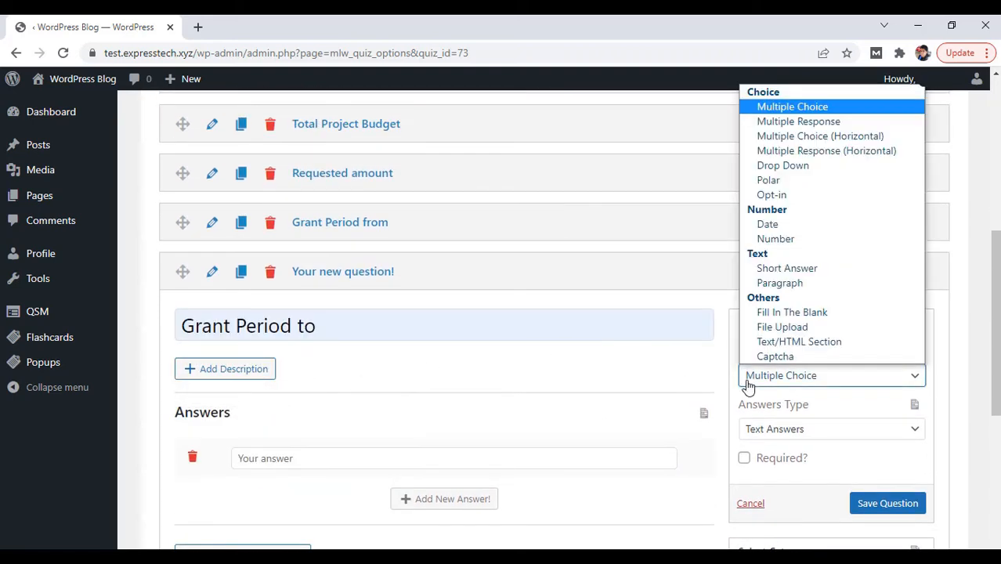
{"action": "left_click", "coordinate": [758, 224]}
{"action": "left_click", "coordinate": [858, 457]}
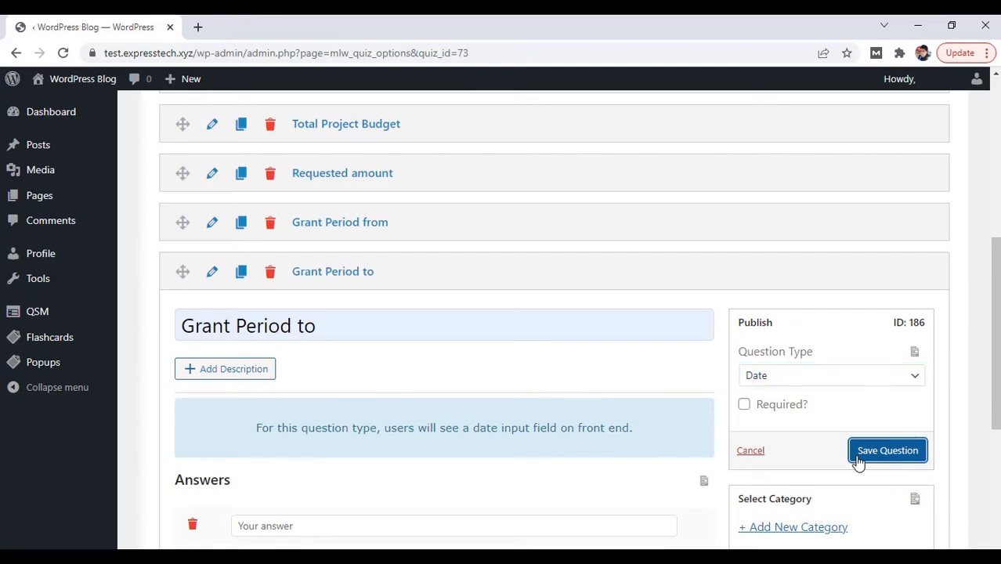
Open the form's contact settings and add a first contact field of type Small Open Answer
{"action": "scroll", "coordinate": [684, 374], "scroll_direction": "down", "scroll_amount": 1}
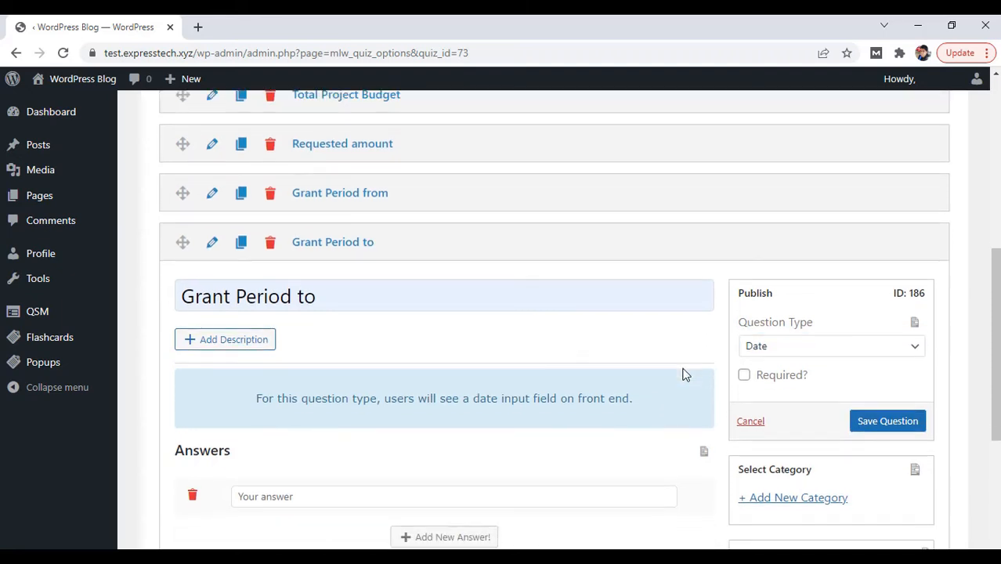
{"action": "scroll", "coordinate": [684, 374], "scroll_direction": "up", "scroll_amount": 4}
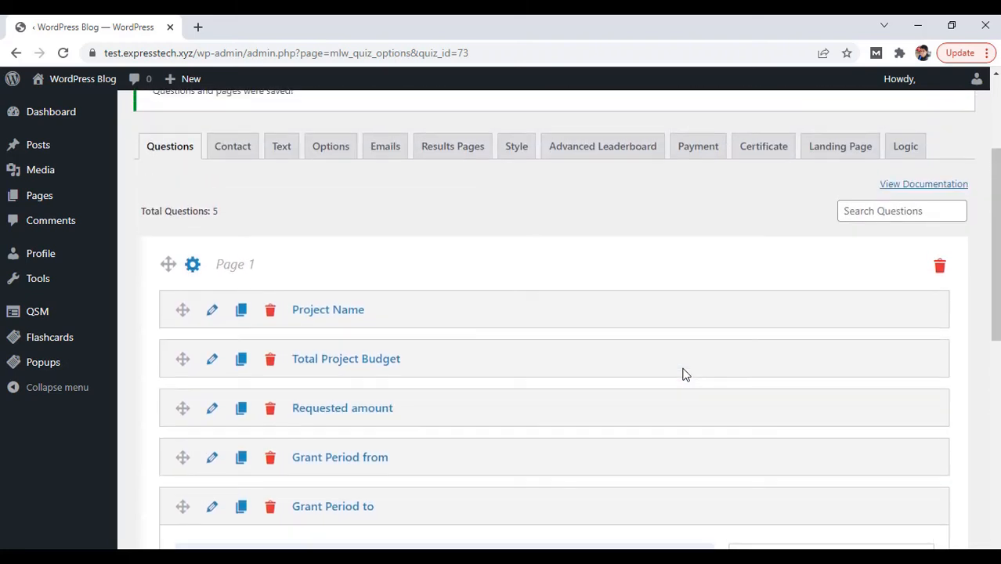
{"action": "left_click", "coordinate": [235, 148]}
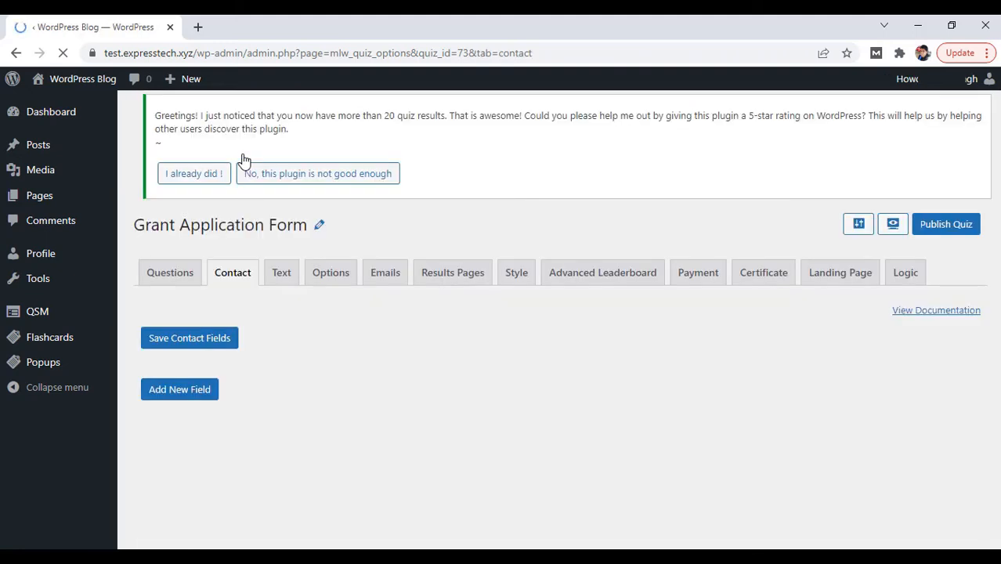
{"action": "left_click", "coordinate": [196, 372]}
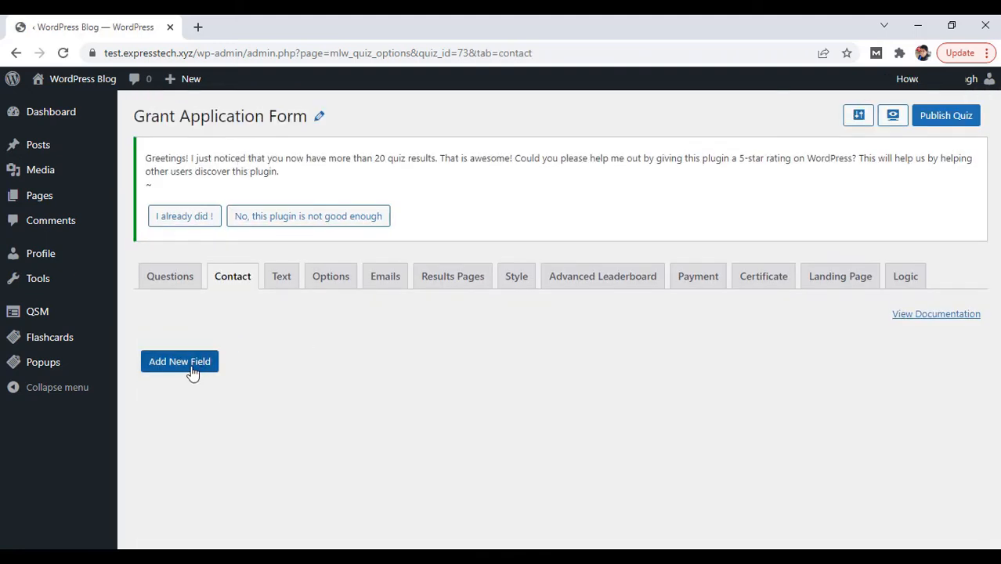
{"action": "scroll", "coordinate": [322, 362], "scroll_direction": "down", "scroll_amount": 2}
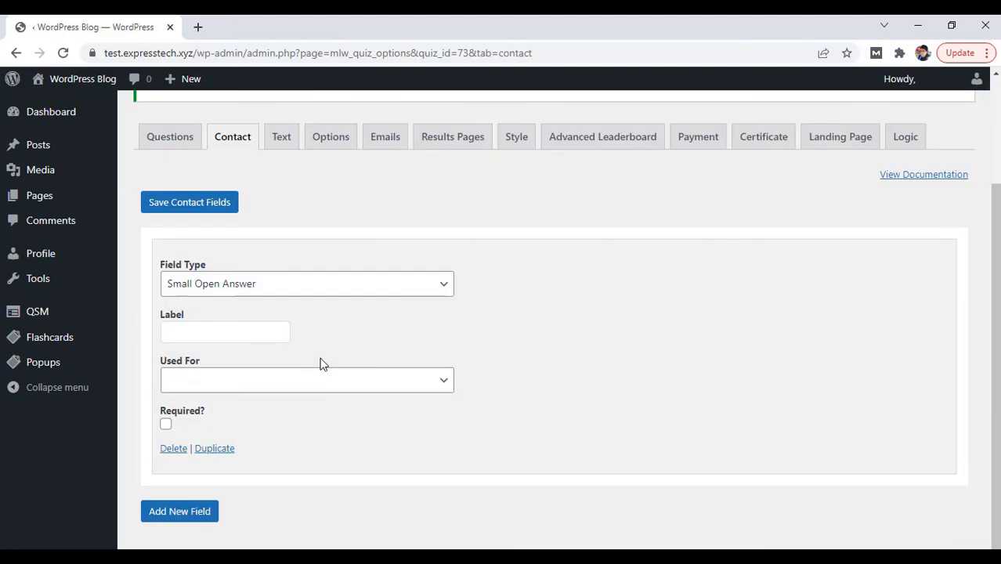
{"action": "left_click", "coordinate": [327, 291]}
{"action": "left_click", "coordinate": [326, 291]}
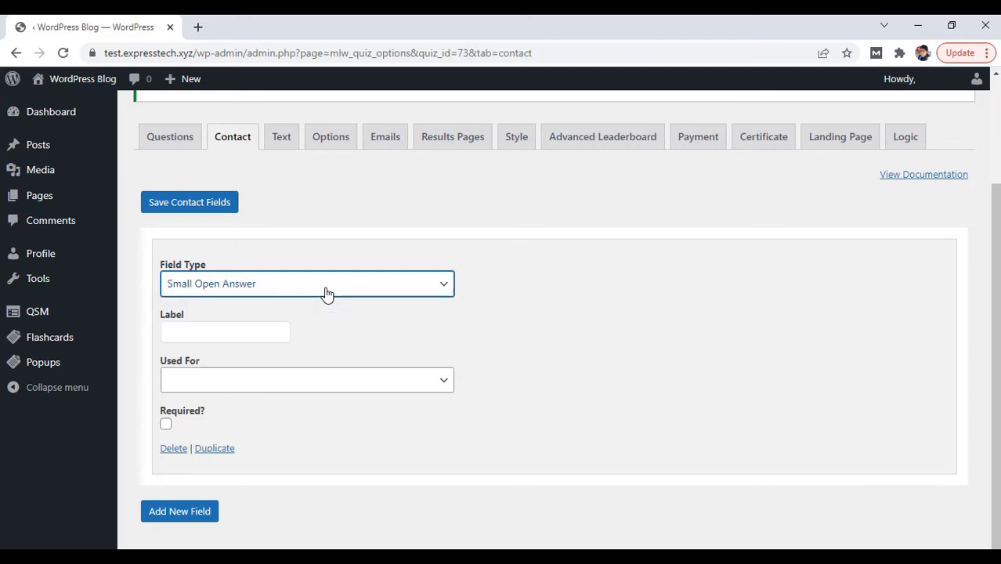
Label the first contact field "Name", set it to be used for Name, and make it required
{"action": "left_click", "coordinate": [252, 328]}
{"action": "type", "text": "Name"}
{"action": "left_click", "coordinate": [282, 382]}
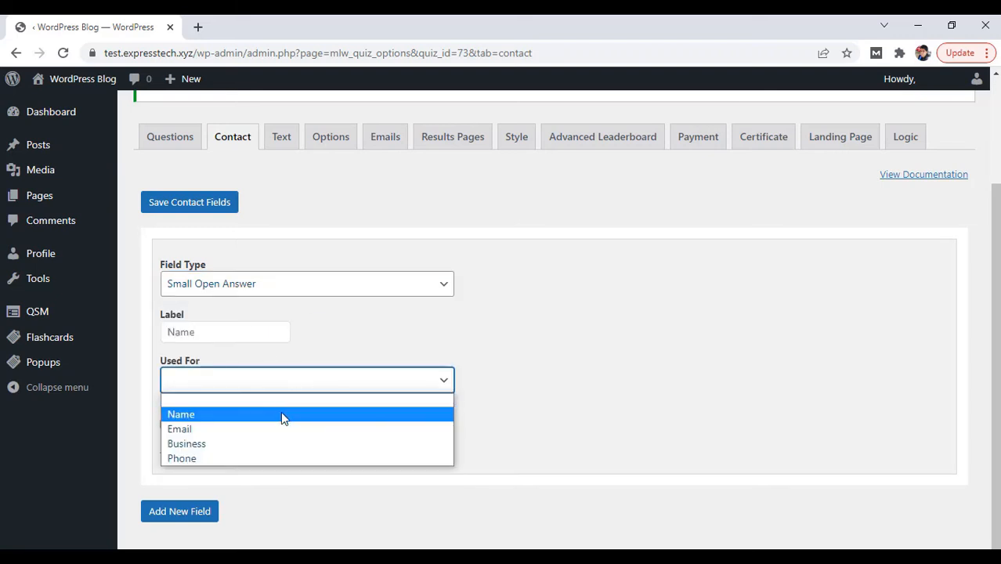
{"action": "left_click", "coordinate": [282, 415]}
{"action": "left_click", "coordinate": [165, 424]}
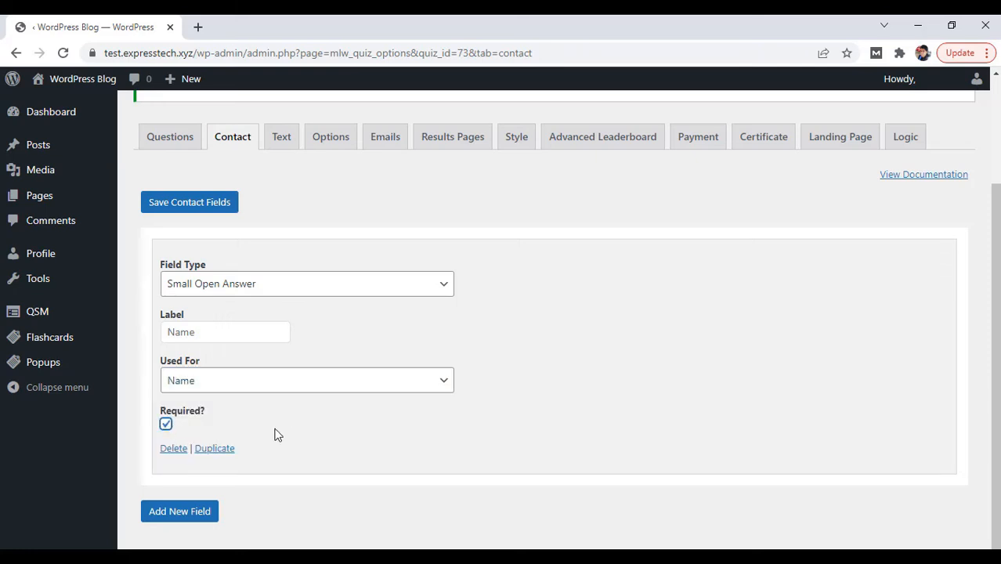
Add a second contact field of type Email and label it "Email Address"
{"action": "left_click", "coordinate": [178, 510]}
{"action": "scroll", "coordinate": [312, 443], "scroll_direction": "down", "scroll_amount": 3}
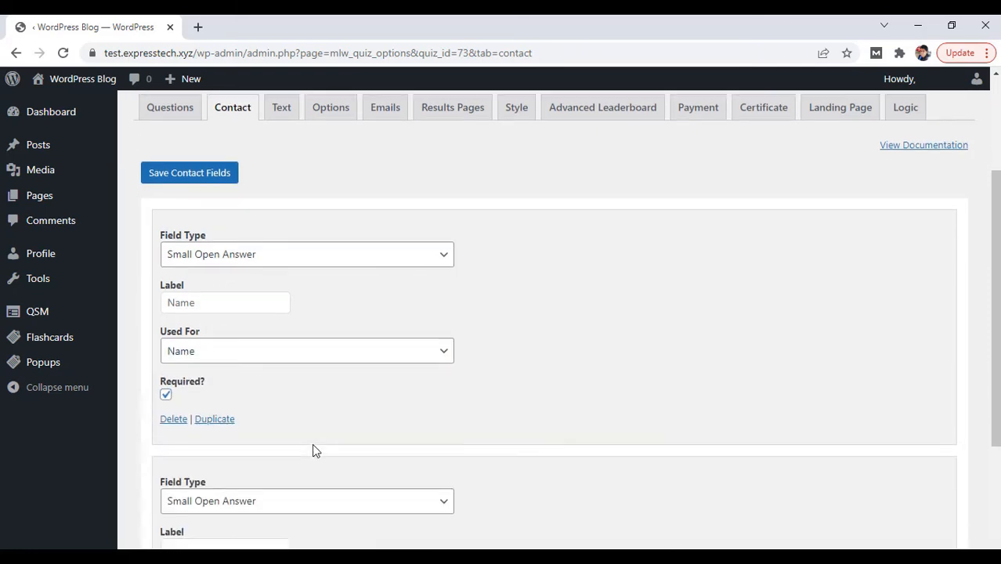
{"action": "left_click", "coordinate": [392, 290]}
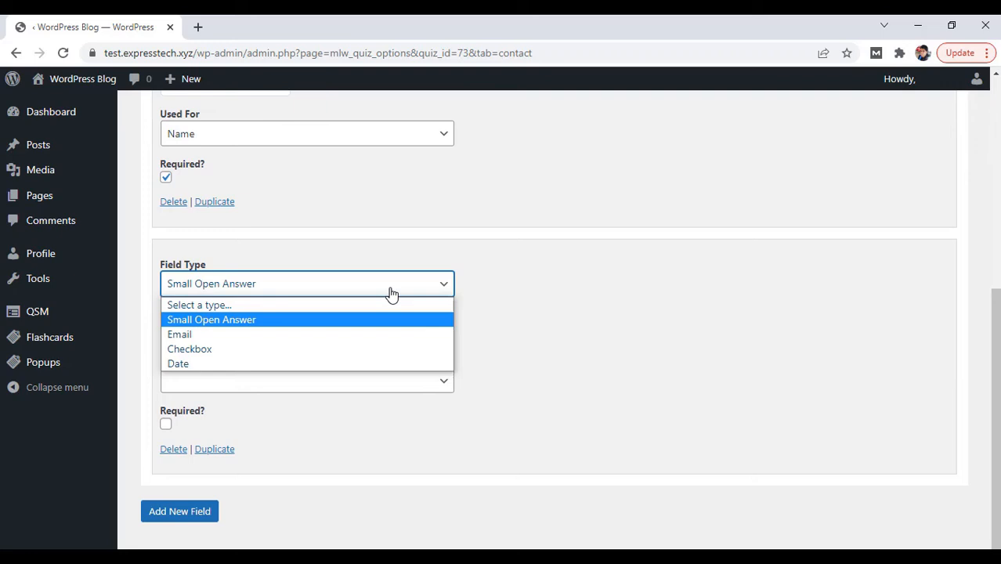
{"action": "left_click", "coordinate": [384, 339]}
{"action": "left_click", "coordinate": [270, 330]}
{"action": "type", "text": "Email "}
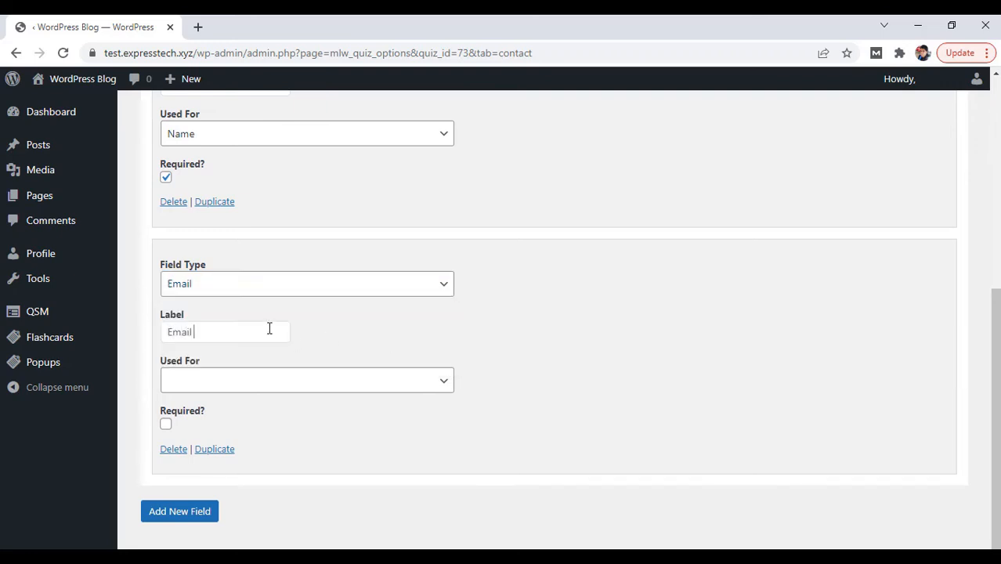
{"action": "type", "text": "Address"}
Set the Email Address field to be used for Email, make it required, and save the contact fields
{"action": "left_click", "coordinate": [267, 380]}
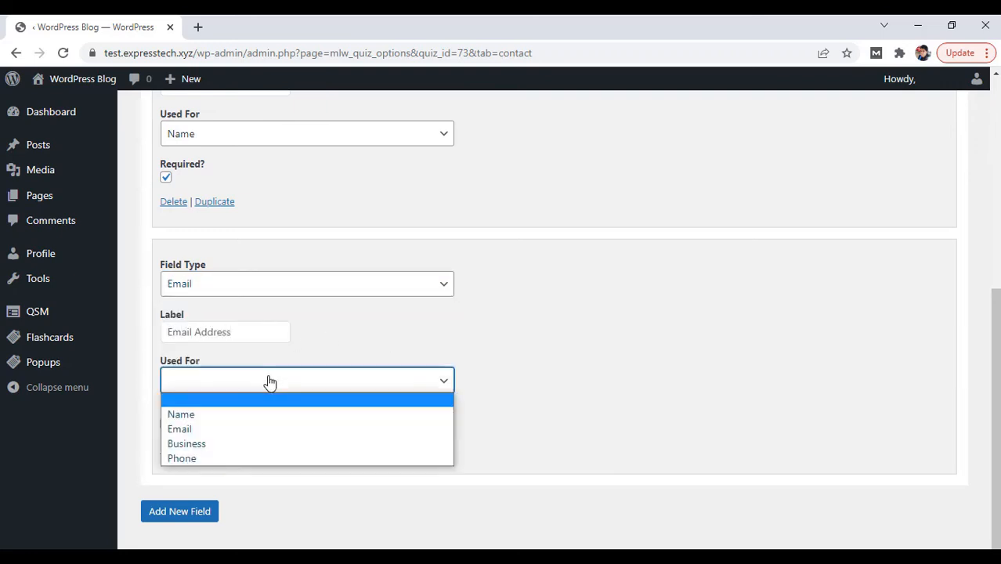
{"action": "left_click", "coordinate": [268, 432]}
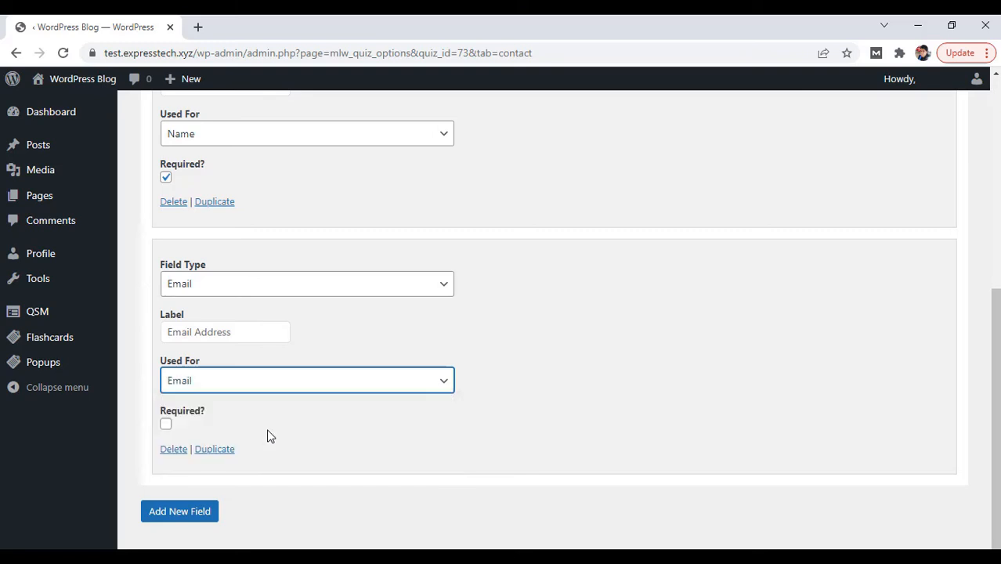
{"action": "left_click", "coordinate": [165, 423]}
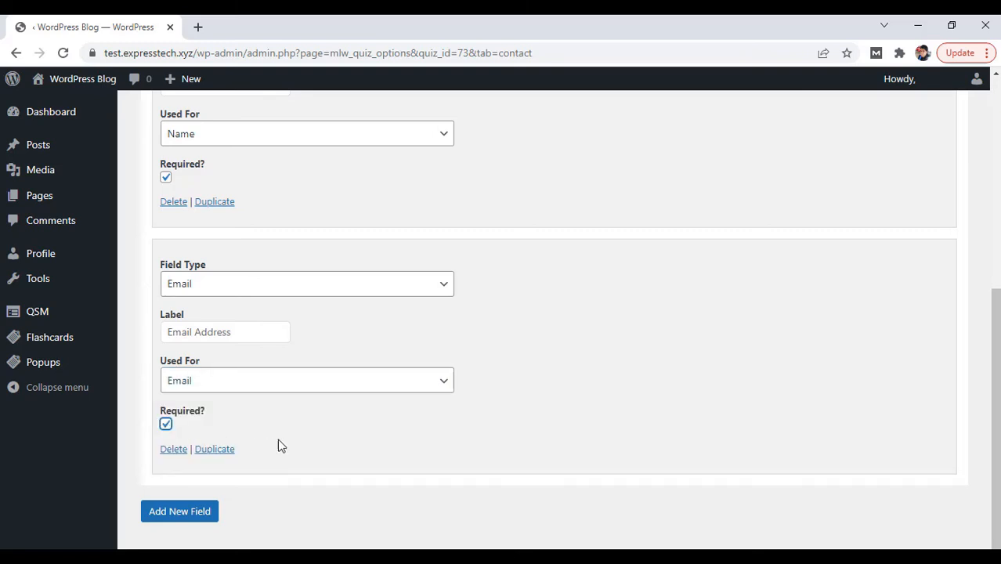
{"action": "scroll", "coordinate": [339, 432], "scroll_direction": "up", "scroll_amount": 5}
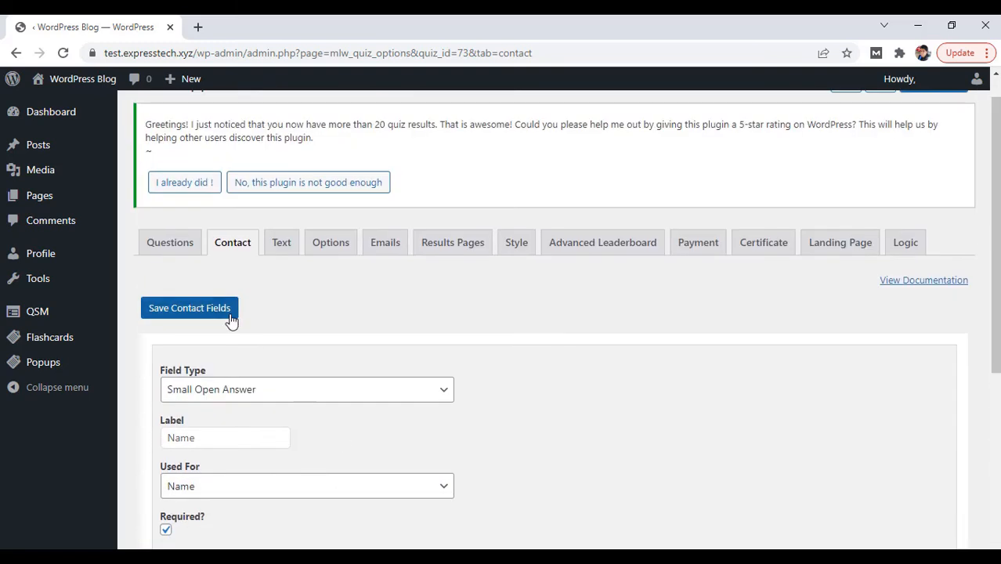
{"action": "left_click", "coordinate": [230, 313]}
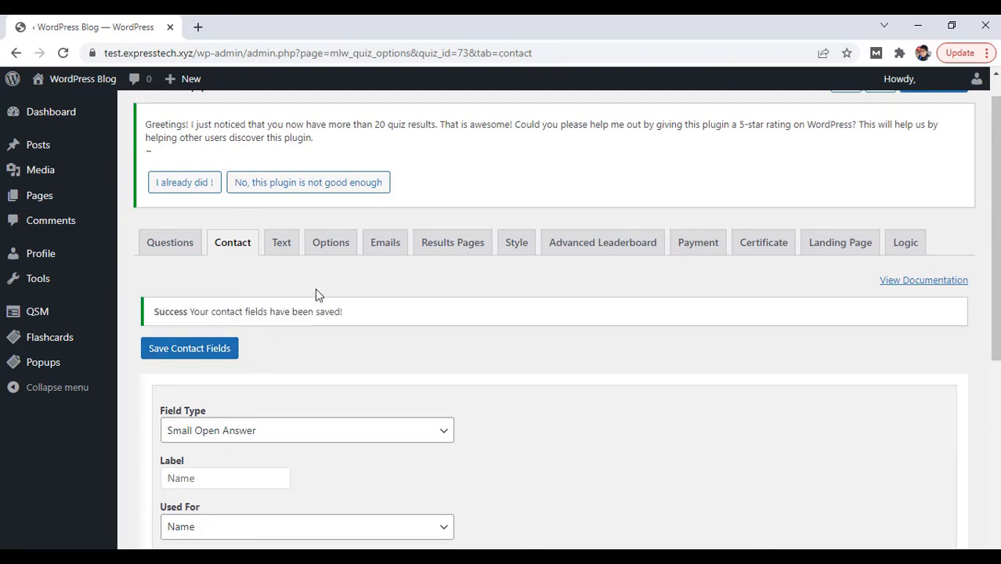
Preview the Grant Application Form and look through its contact fields and questions on the front end
{"action": "scroll", "coordinate": [317, 293], "scroll_direction": "up", "scroll_amount": 1}
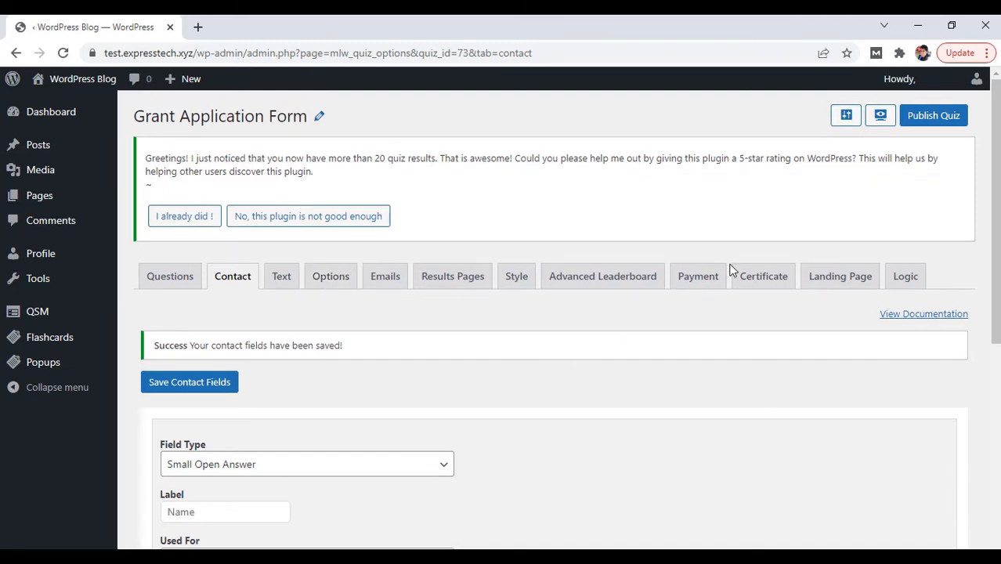
{"action": "left_click", "coordinate": [881, 118]}
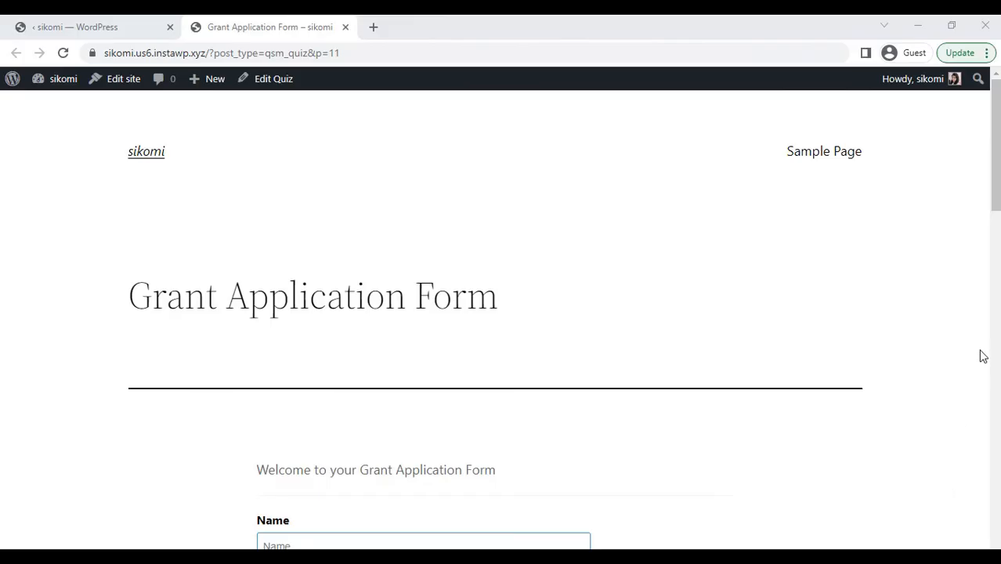
{"action": "left_click_drag", "start_coordinate": [995, 180], "coordinate": [996, 345]}
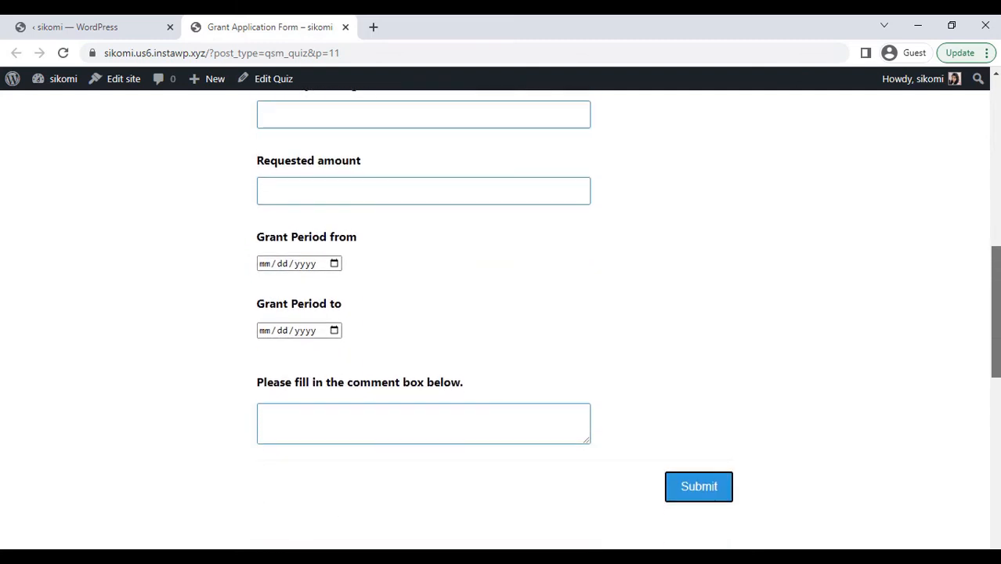